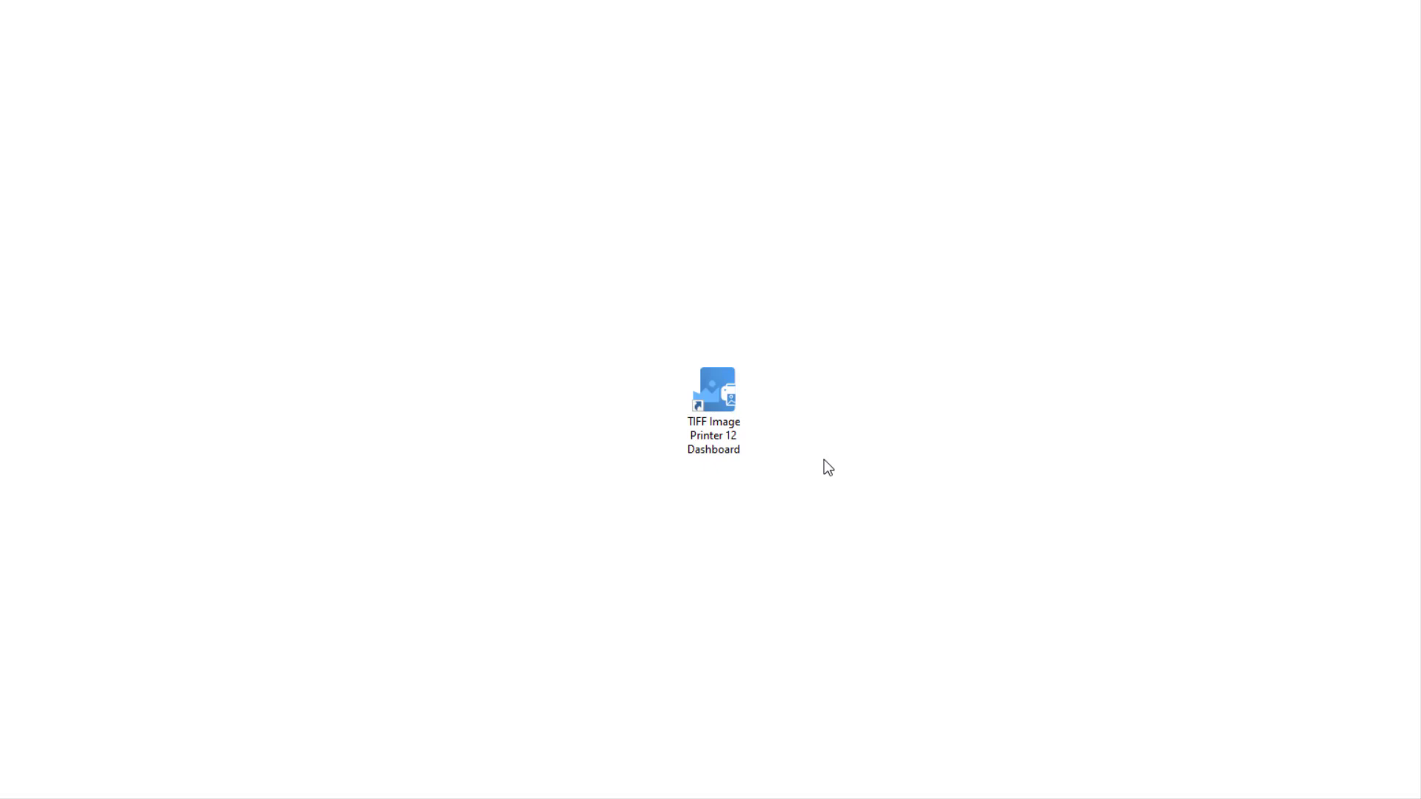
Open the TIFF Image Printer 12 Dashboard and create a new profile named "PDF Conversion"
{"action": "double_click", "coordinate": [711, 377]}
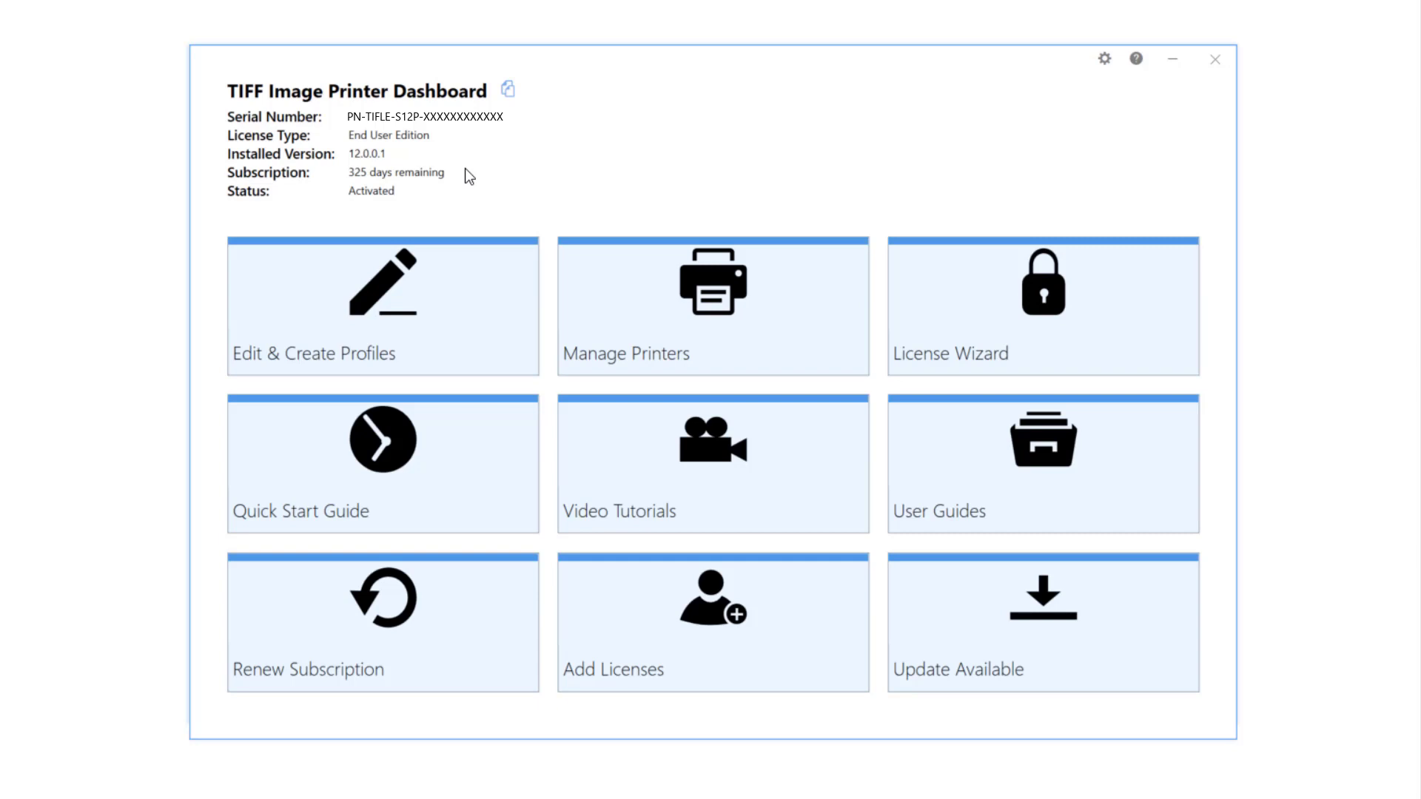
{"action": "left_click", "coordinate": [498, 319]}
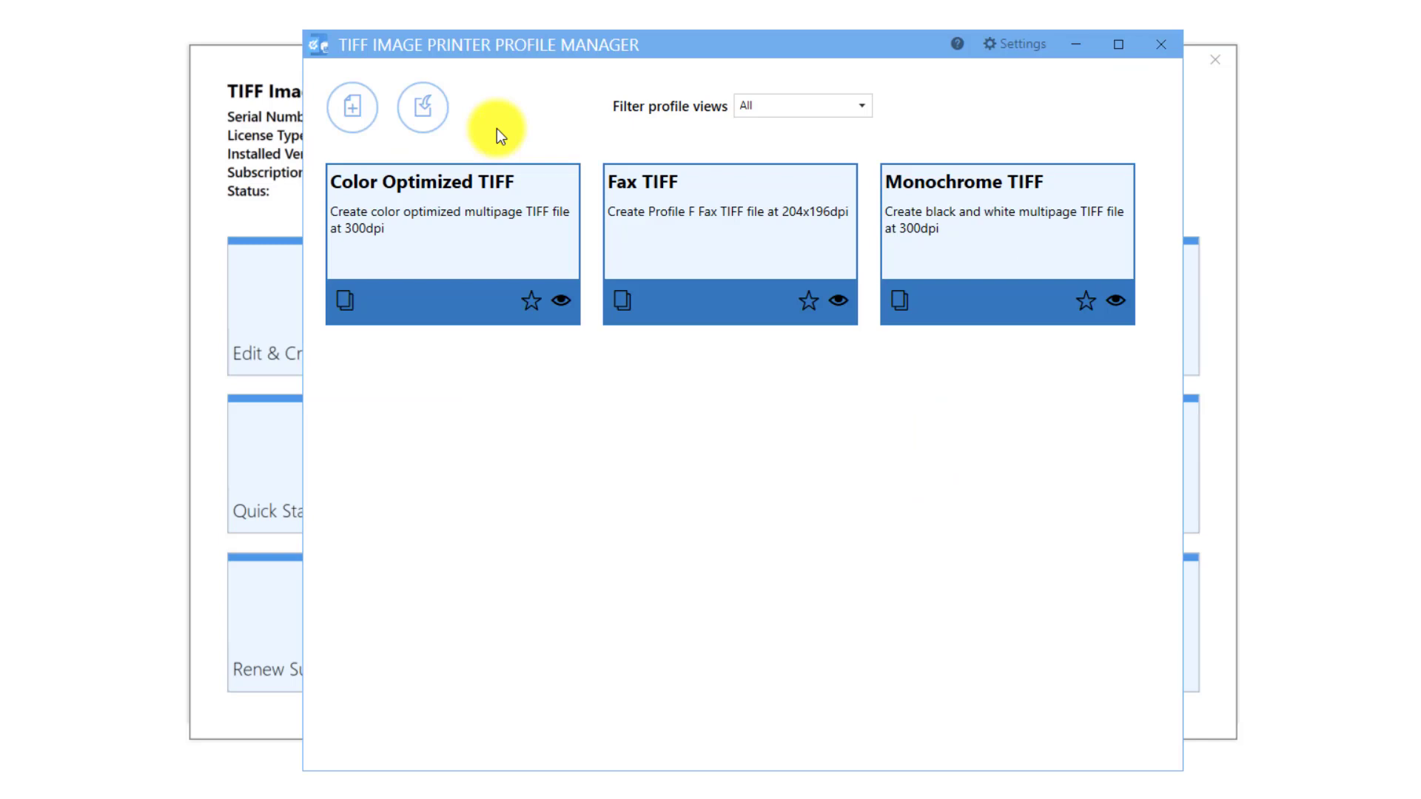
{"action": "left_click", "coordinate": [366, 125]}
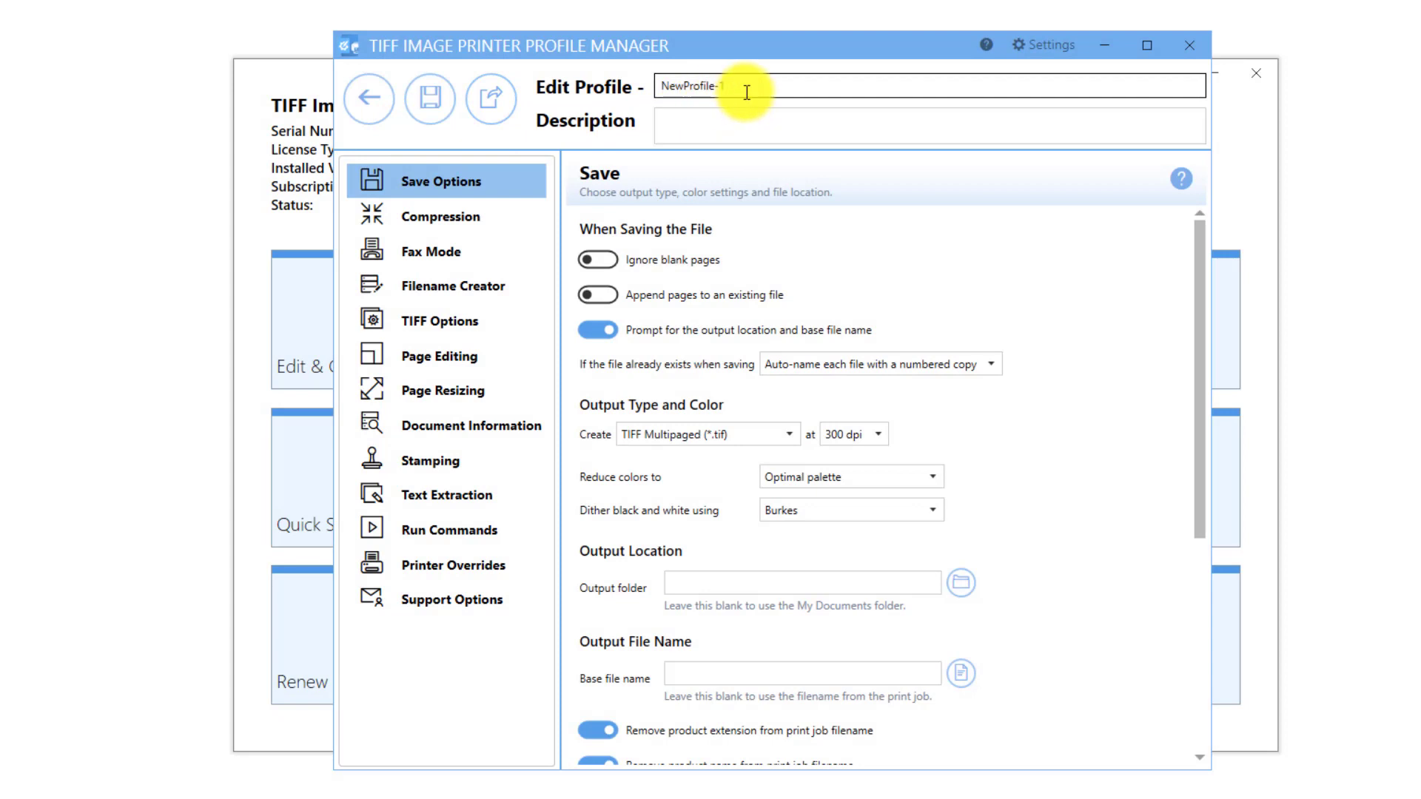
{"action": "left_click_drag", "start_coordinate": [739, 89], "coordinate": [661, 85]}
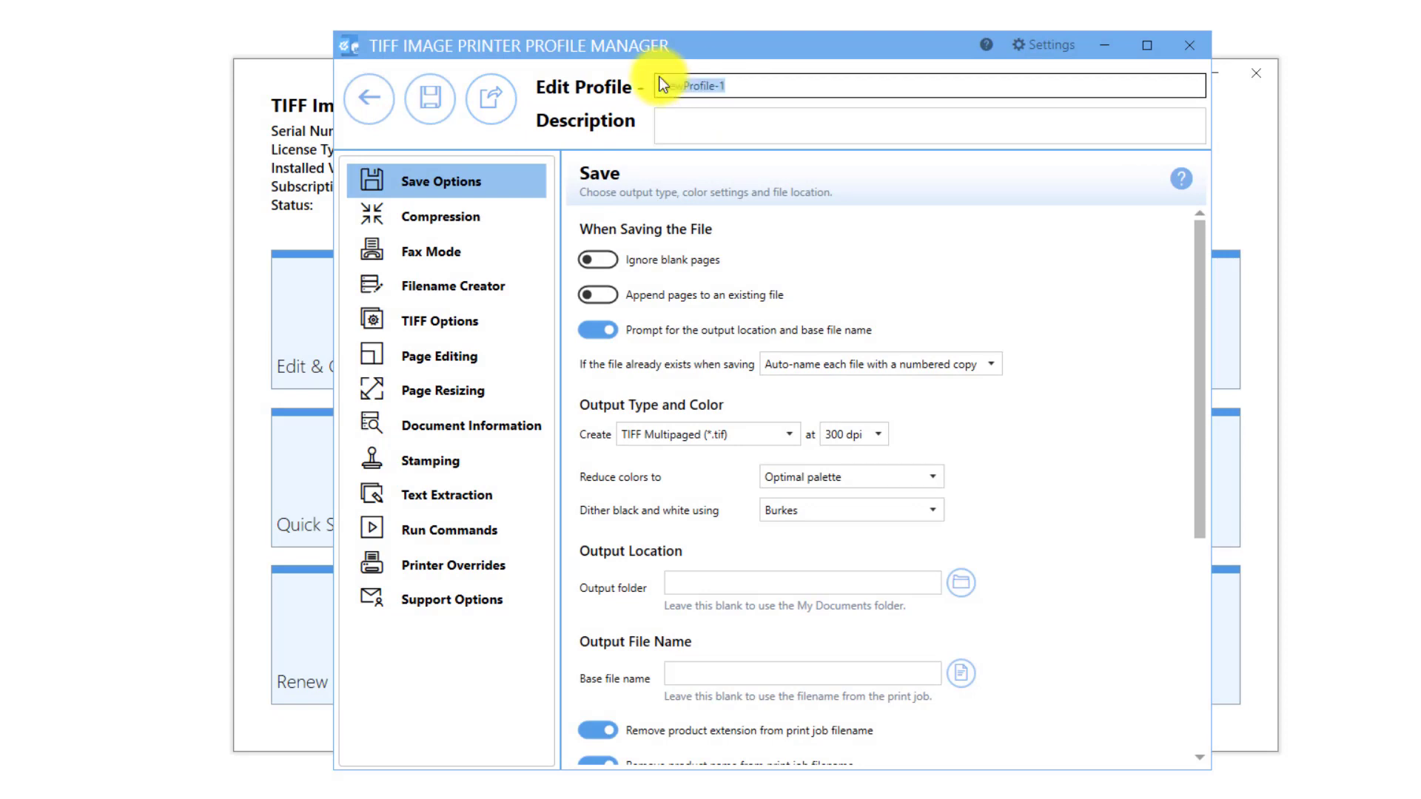
{"action": "key", "text": "BackSpace"}
{"action": "type", "text": "PDF"}
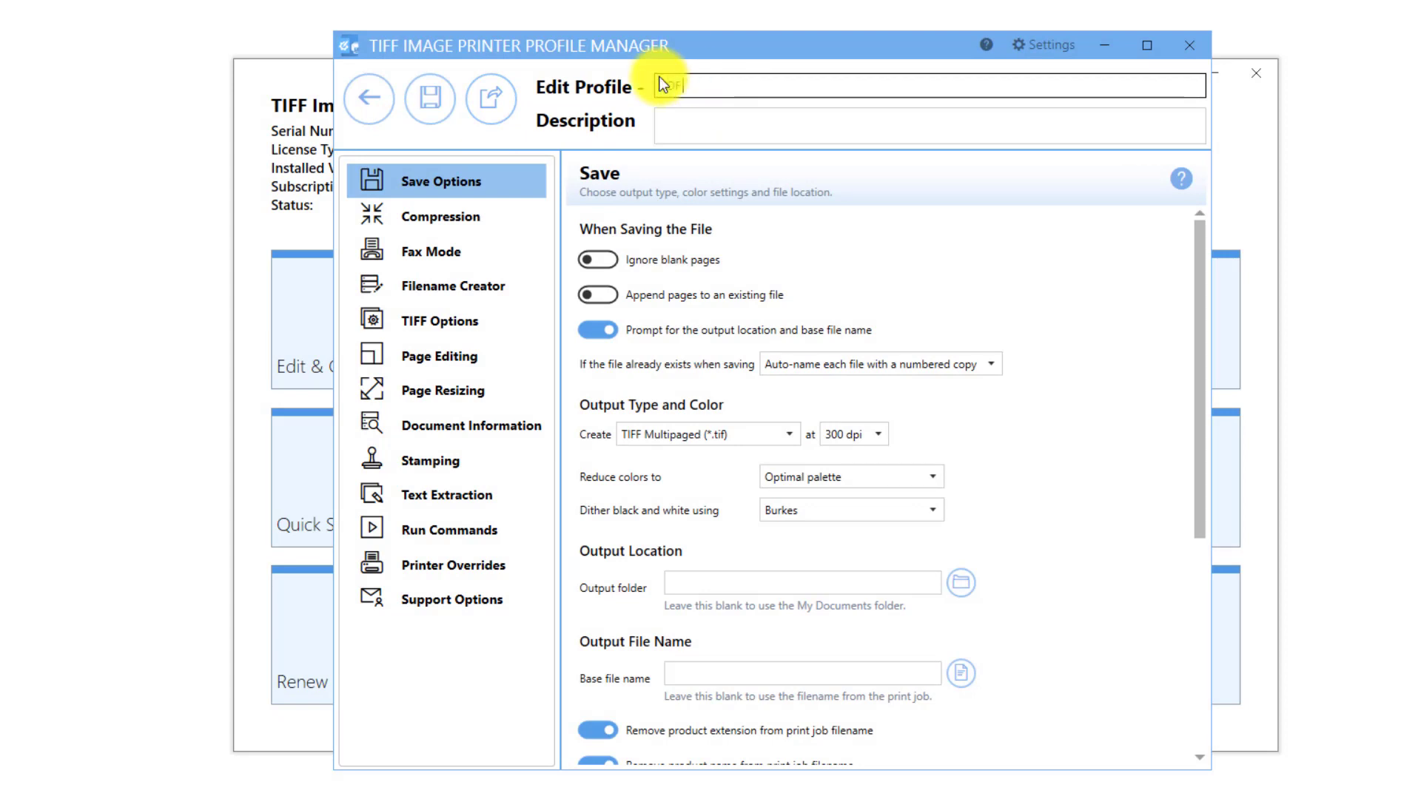
{"action": "type", "text": " Conversion"}
Enter the profile description "Use when converting from PDF to TIFF."
{"action": "left_click", "coordinate": [719, 126]}
{"action": "type", "text": "Us"}
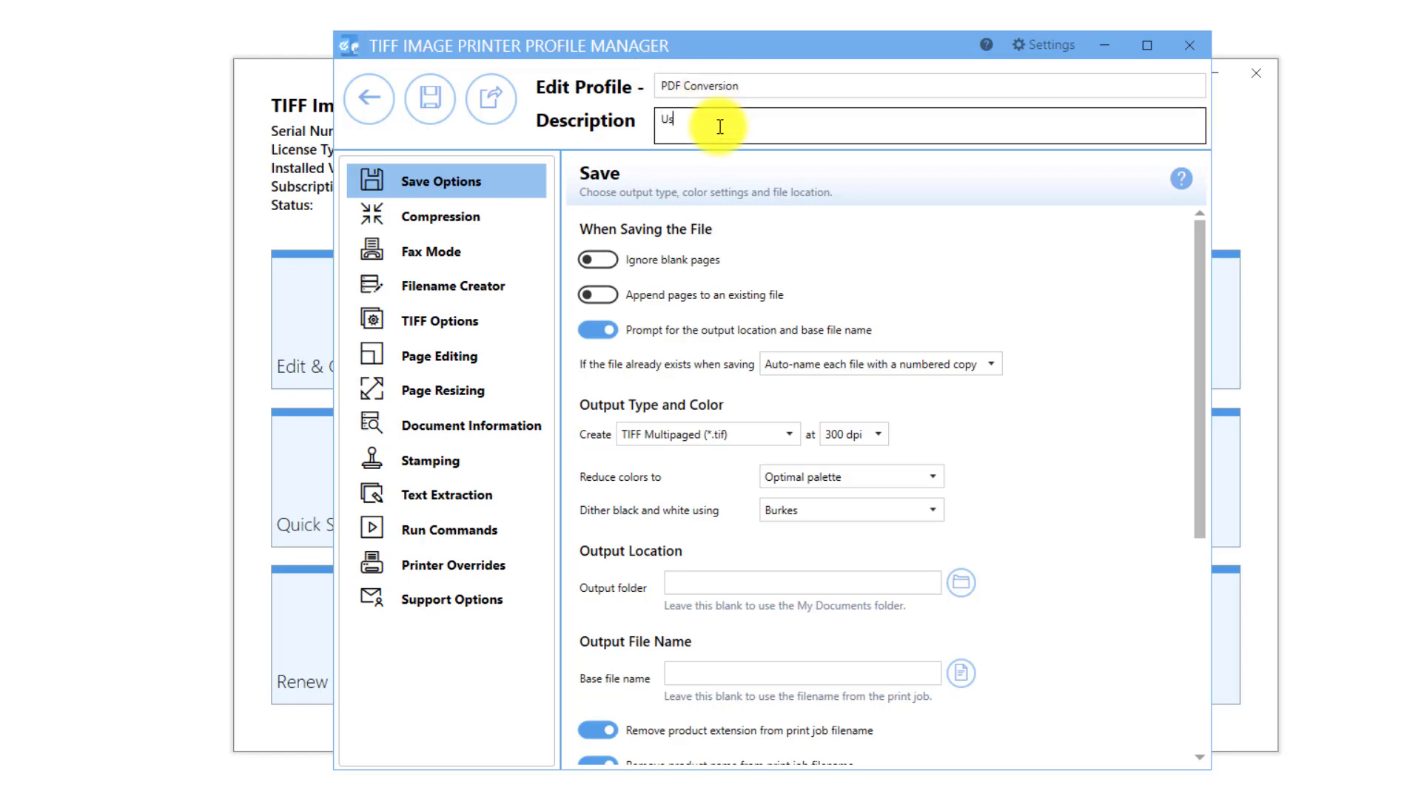
{"action": "type", "text": "e when converting from PDF to TIFF."}
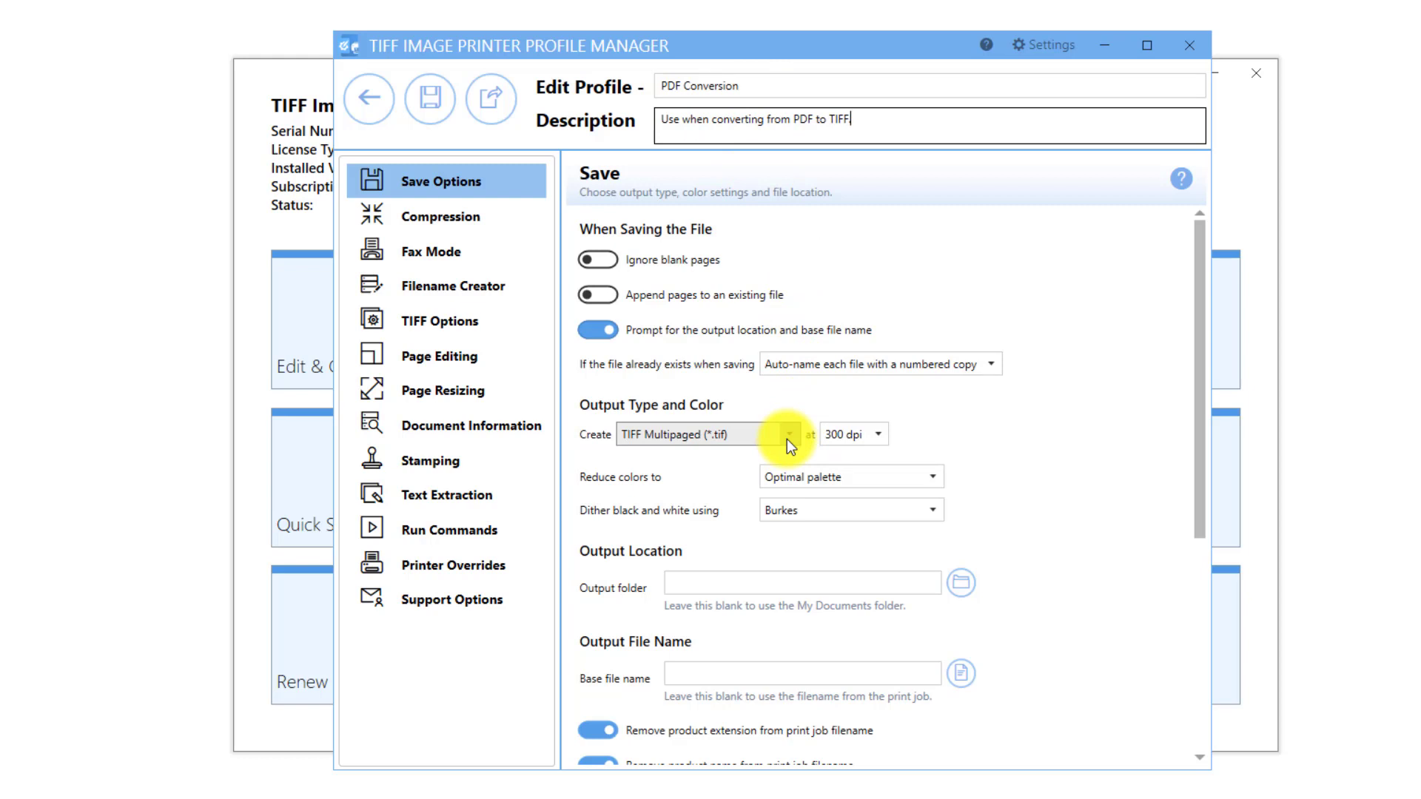
Set the profile's TIFF output resolution to 120 dpi and check the black and white dithering choices
{"action": "left_click", "coordinate": [878, 435]}
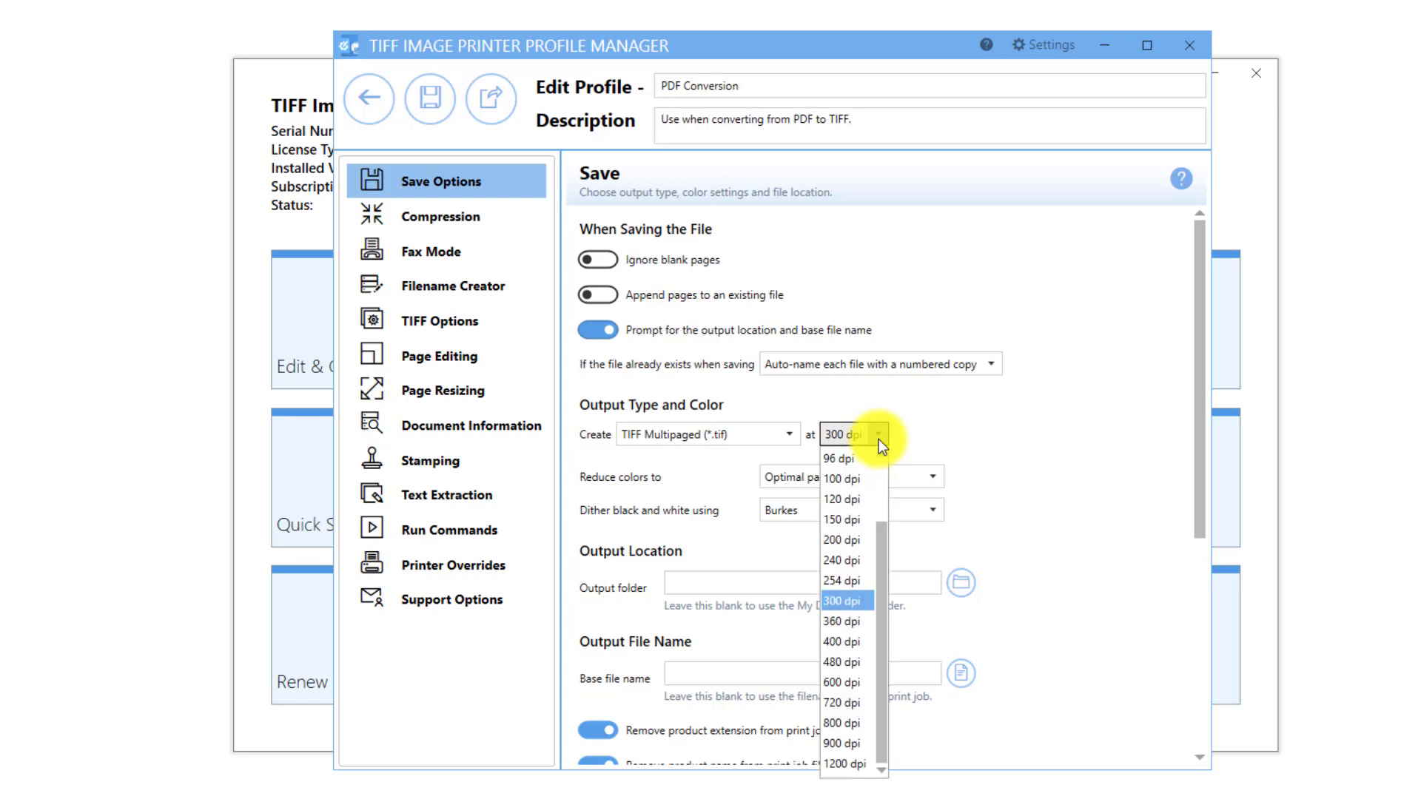
{"action": "left_click", "coordinate": [870, 494]}
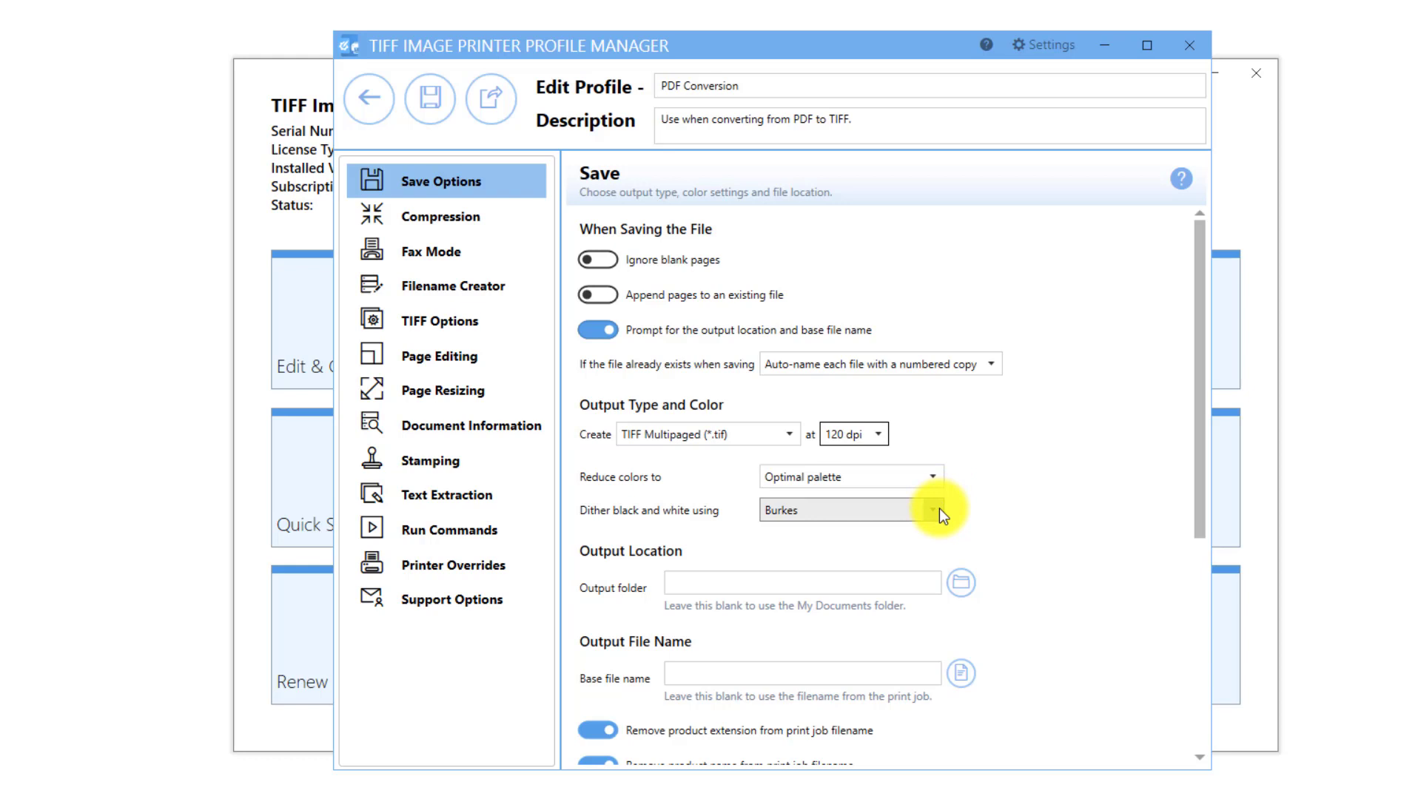
{"action": "left_click", "coordinate": [939, 511]}
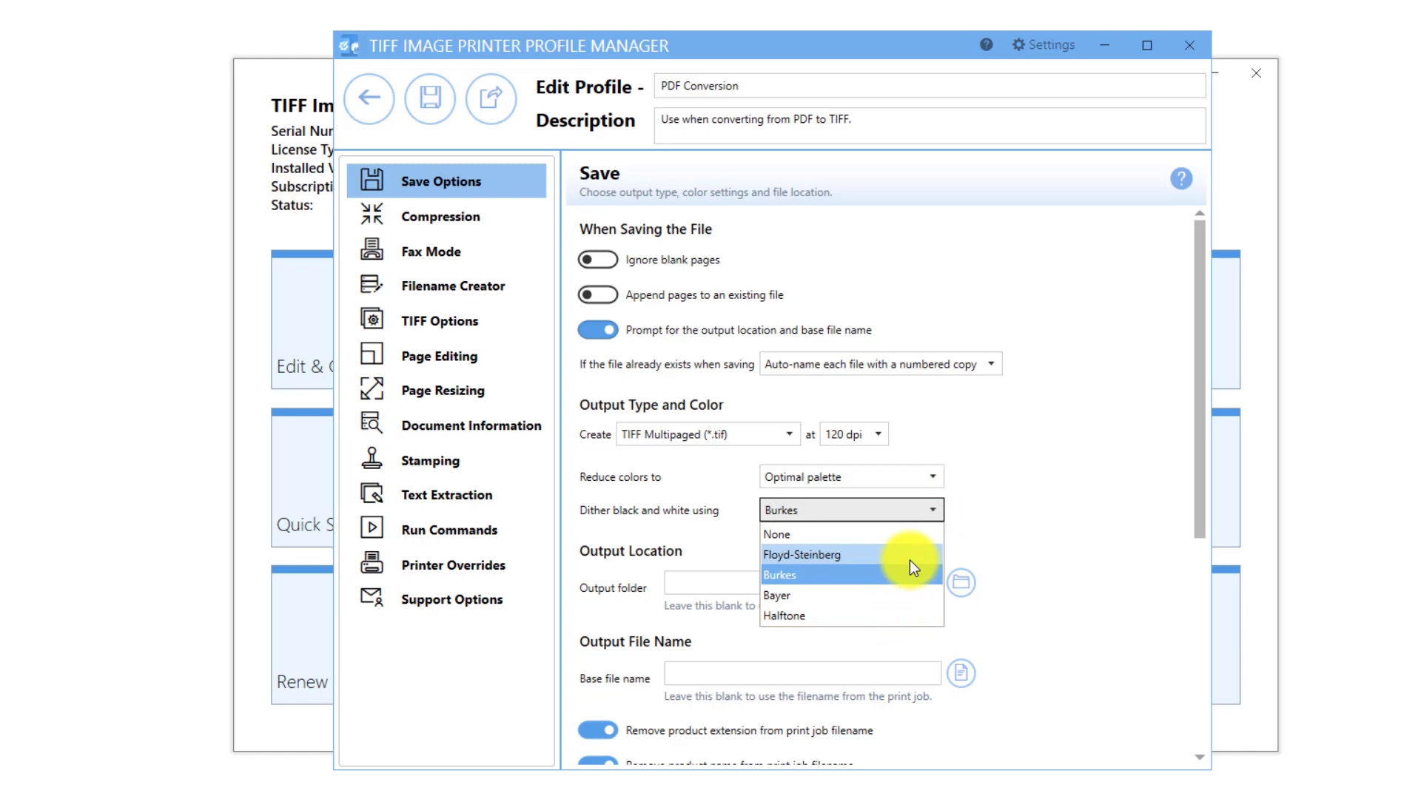
{"action": "left_click", "coordinate": [984, 521]}
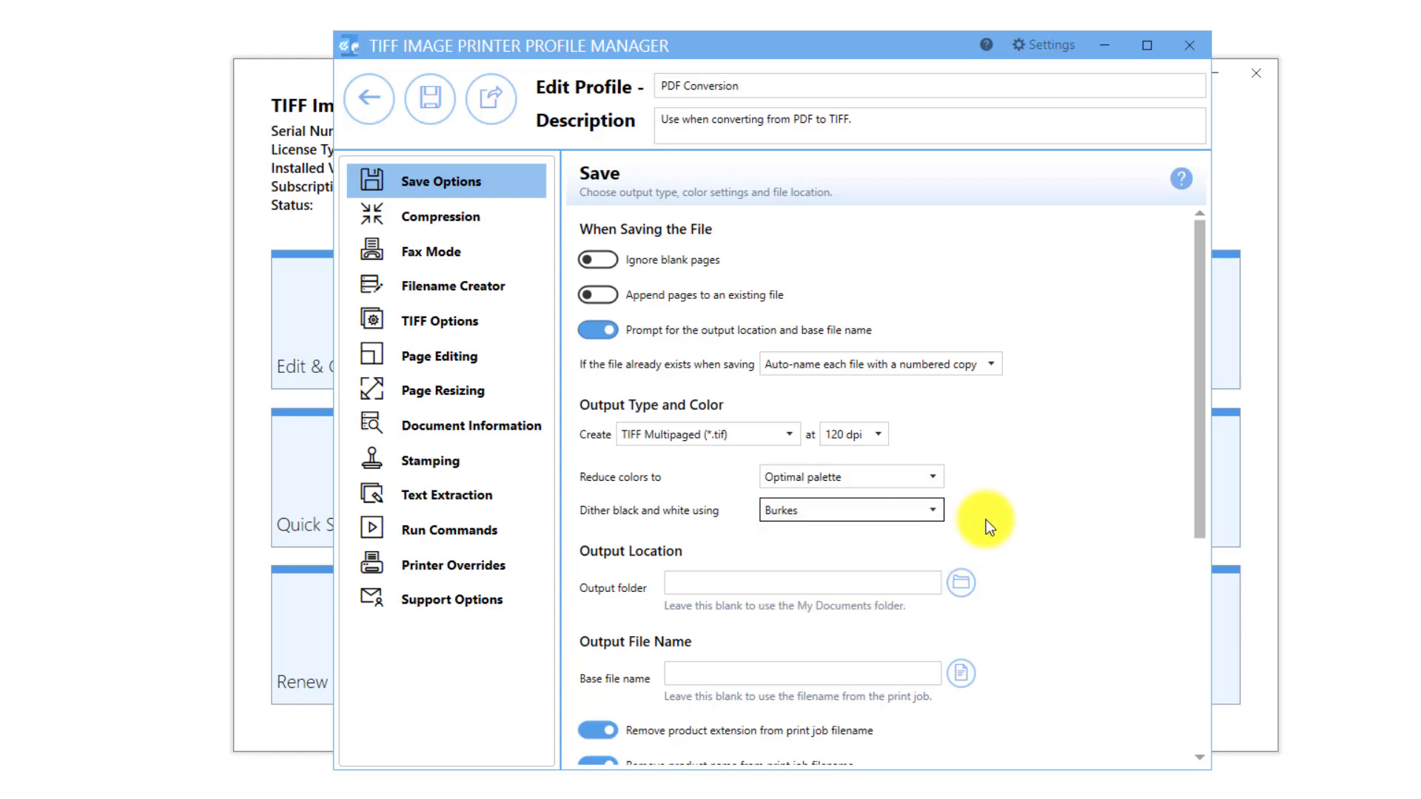
Save the PDF Conversion profile and close the Profile Manager
{"action": "left_click", "coordinate": [436, 121]}
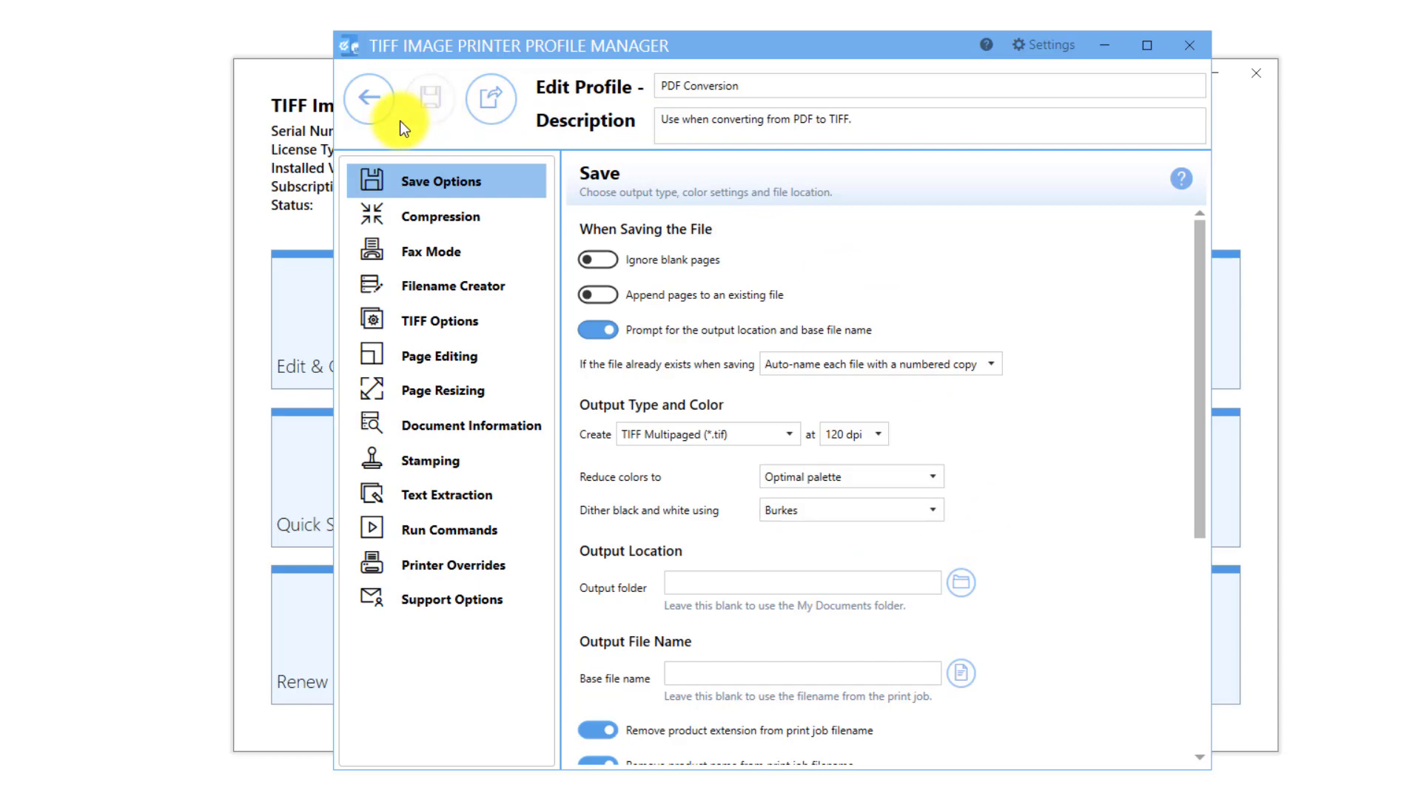
{"action": "left_click", "coordinate": [376, 120]}
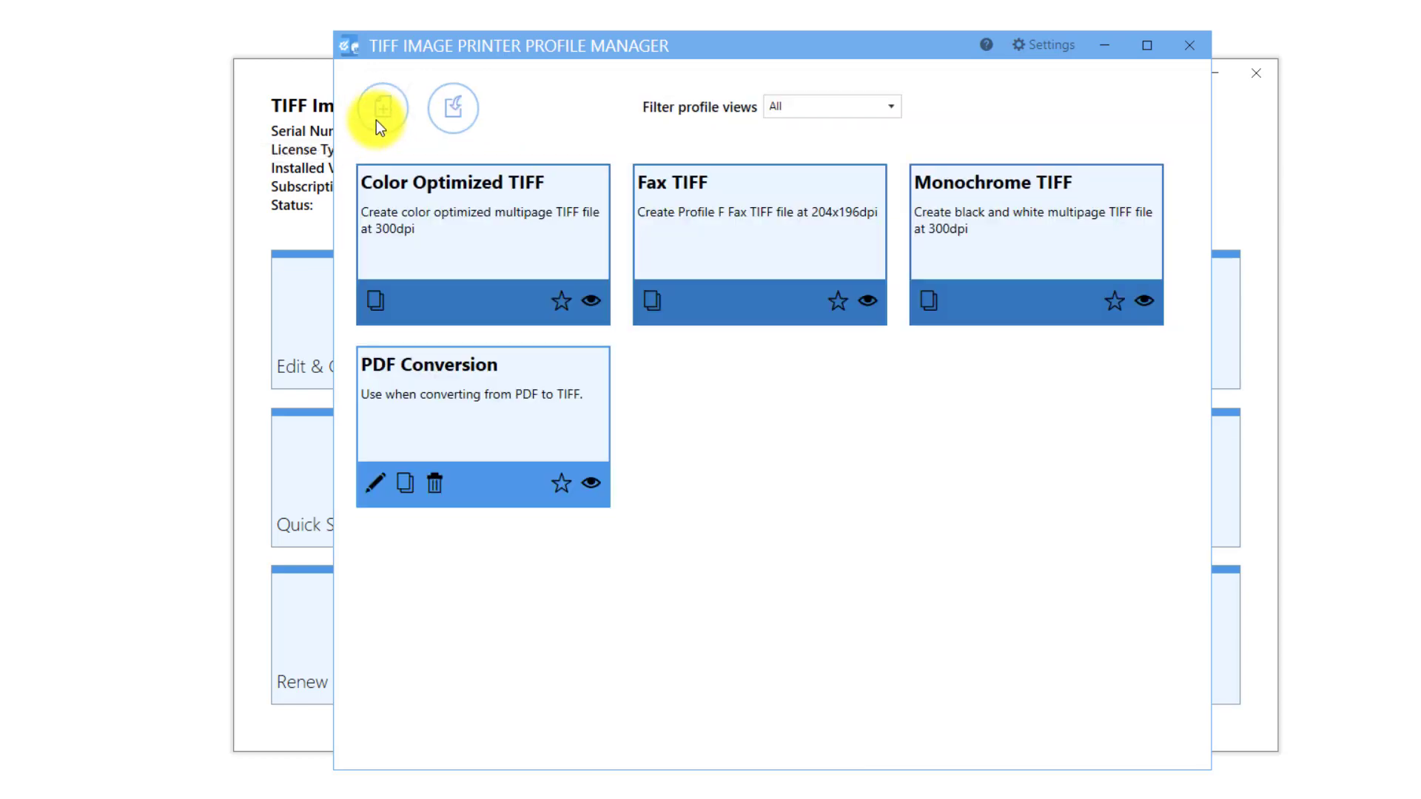
{"action": "left_click", "coordinate": [1192, 49]}
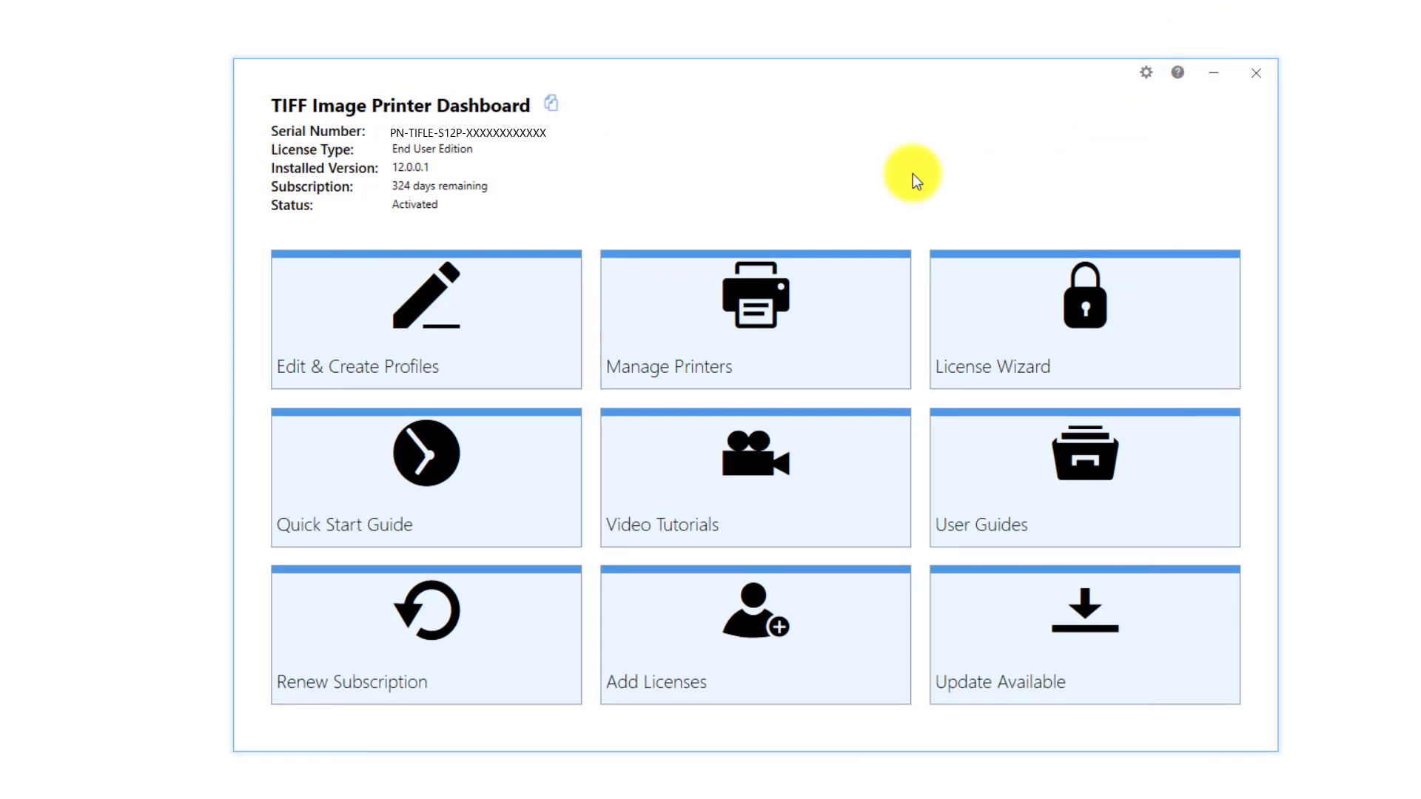
Assign the PDF Conversion profile to the TIFF Image Printer 12 printer, save the assignment and close the dashboard
{"action": "left_click", "coordinate": [859, 315]}
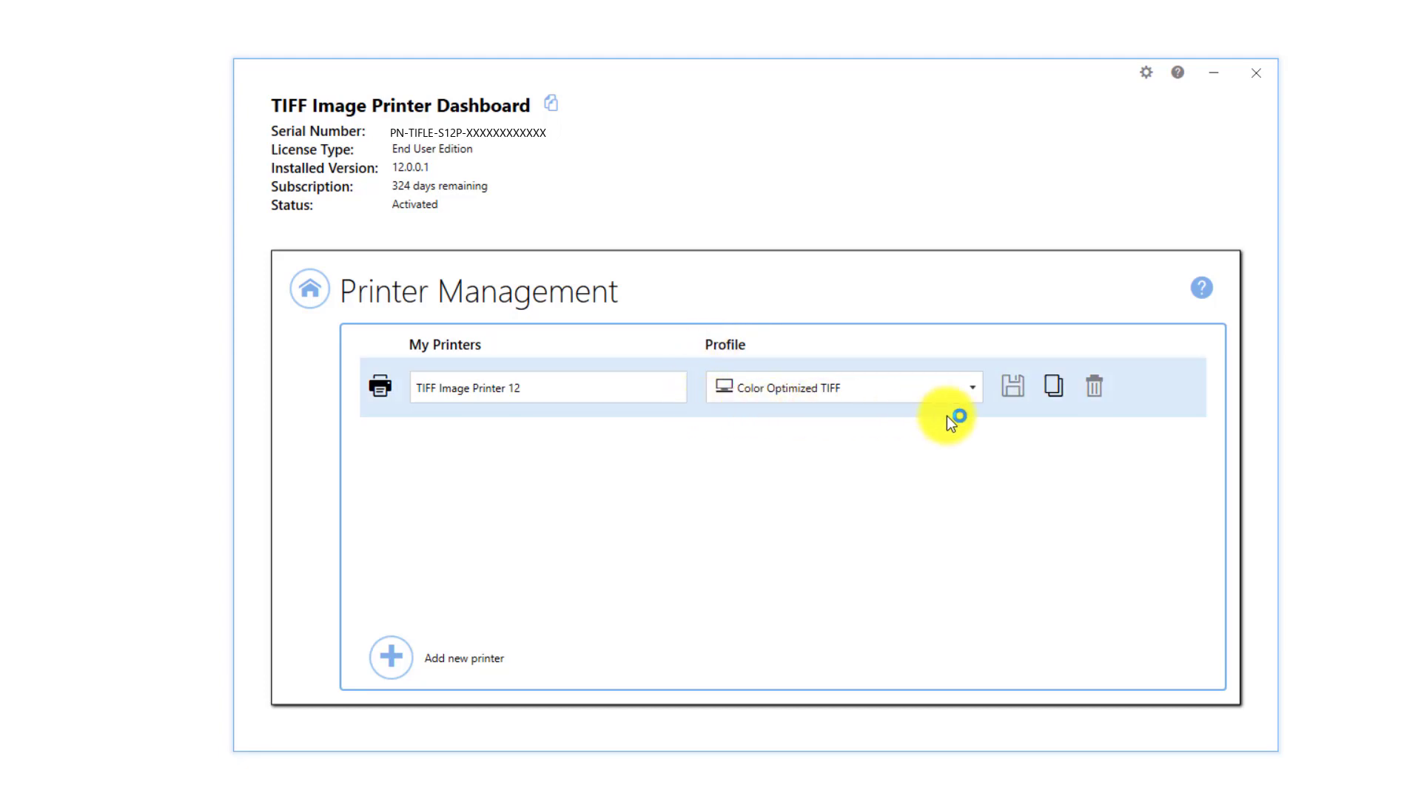
{"action": "left_click", "coordinate": [978, 398]}
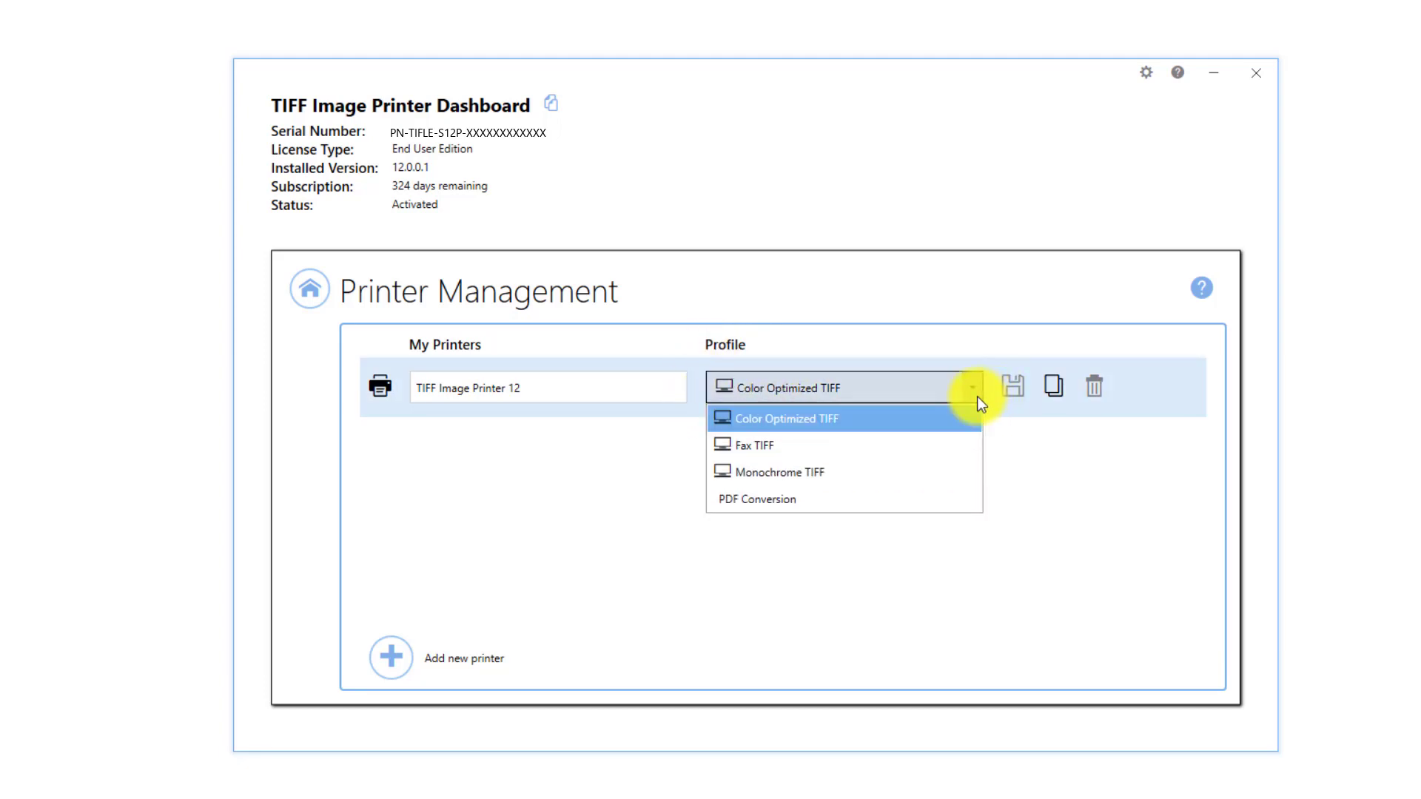
{"action": "left_click", "coordinate": [948, 499]}
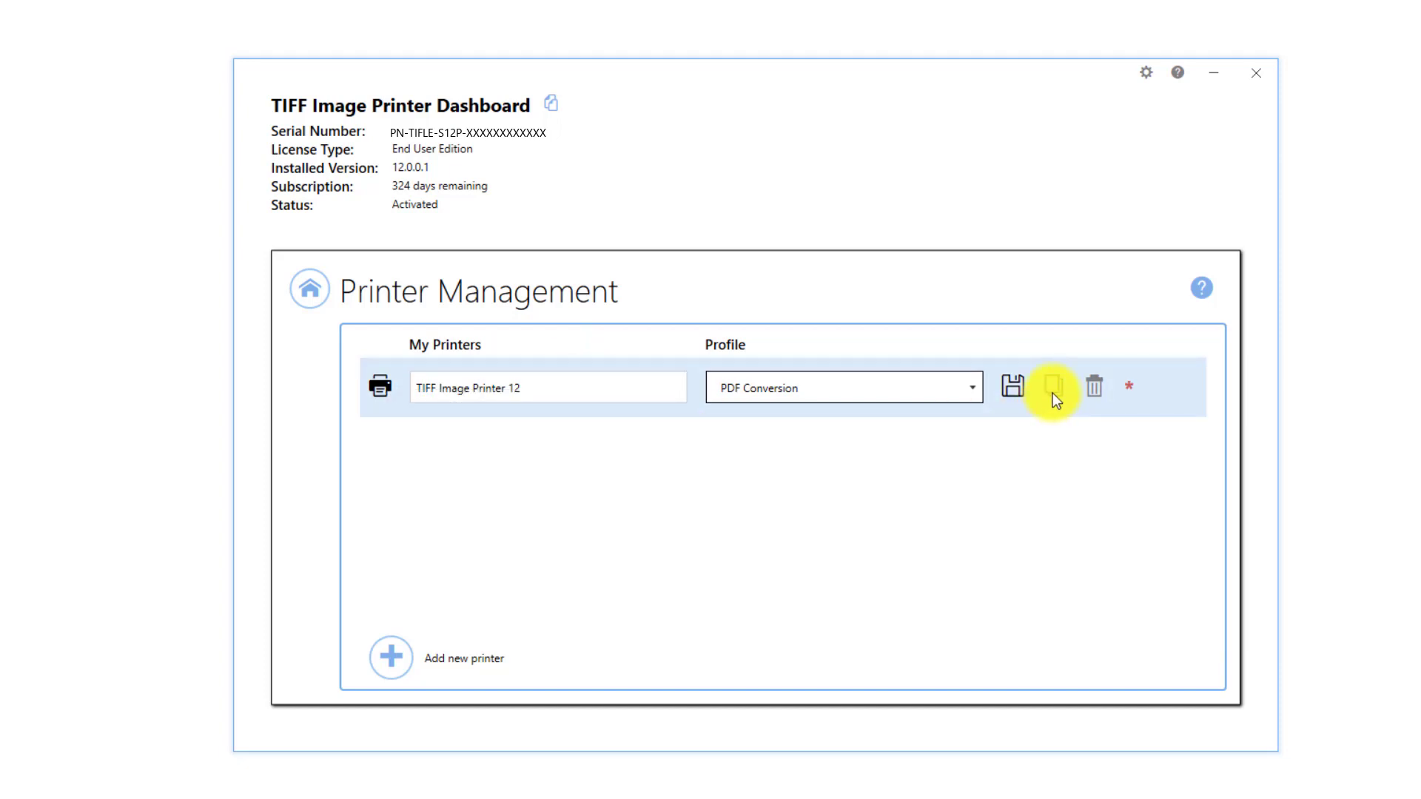
{"action": "left_click", "coordinate": [1012, 395]}
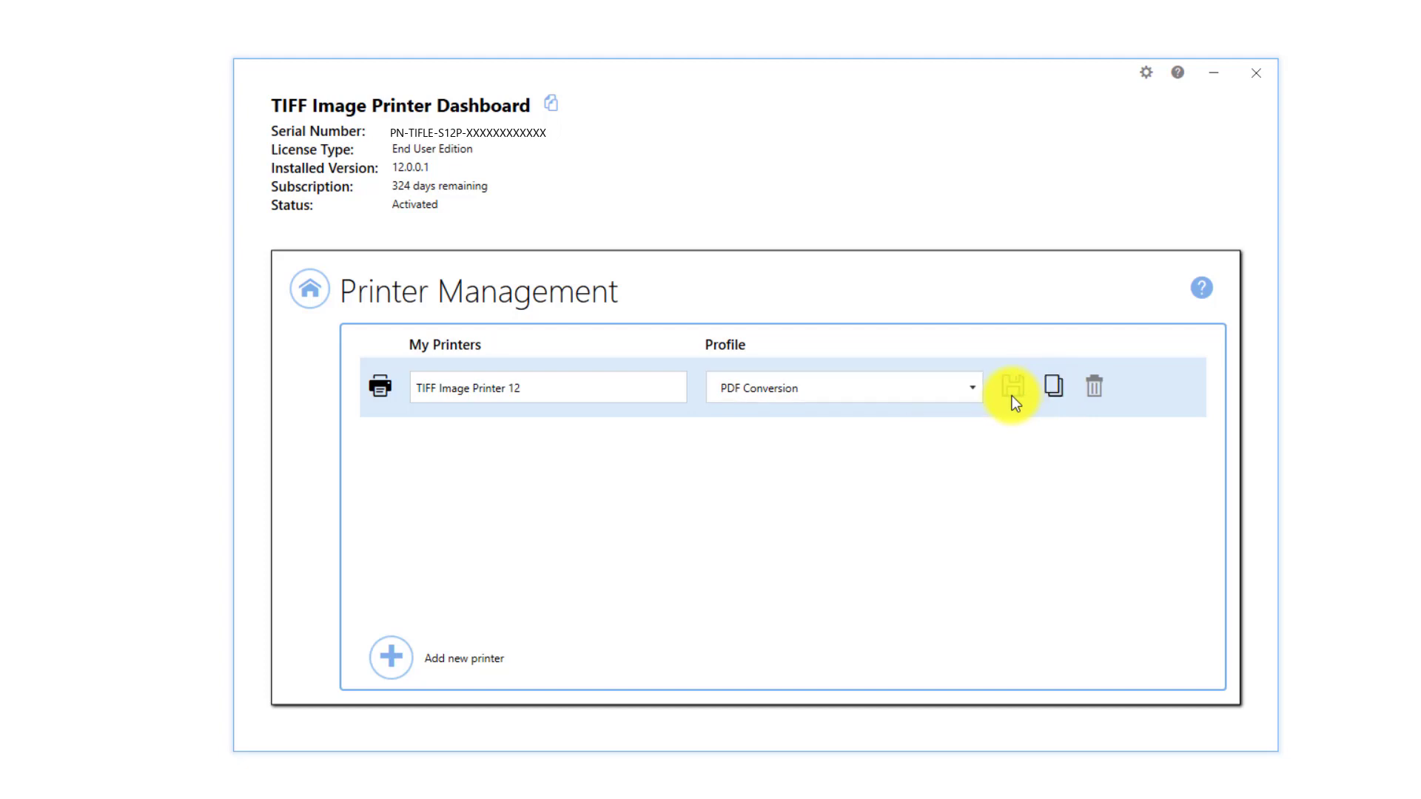
{"action": "left_click", "coordinate": [308, 300]}
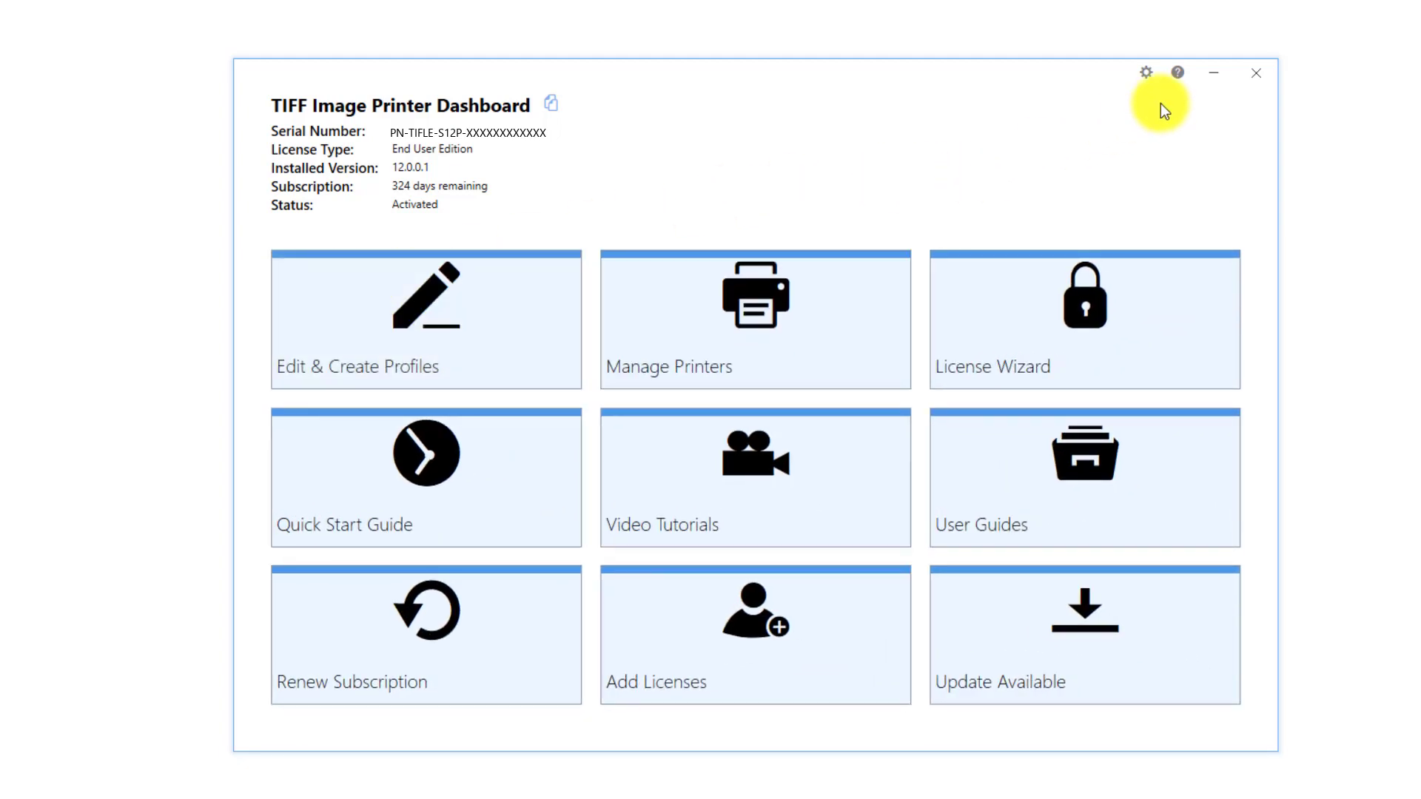
{"action": "left_click", "coordinate": [1256, 74]}
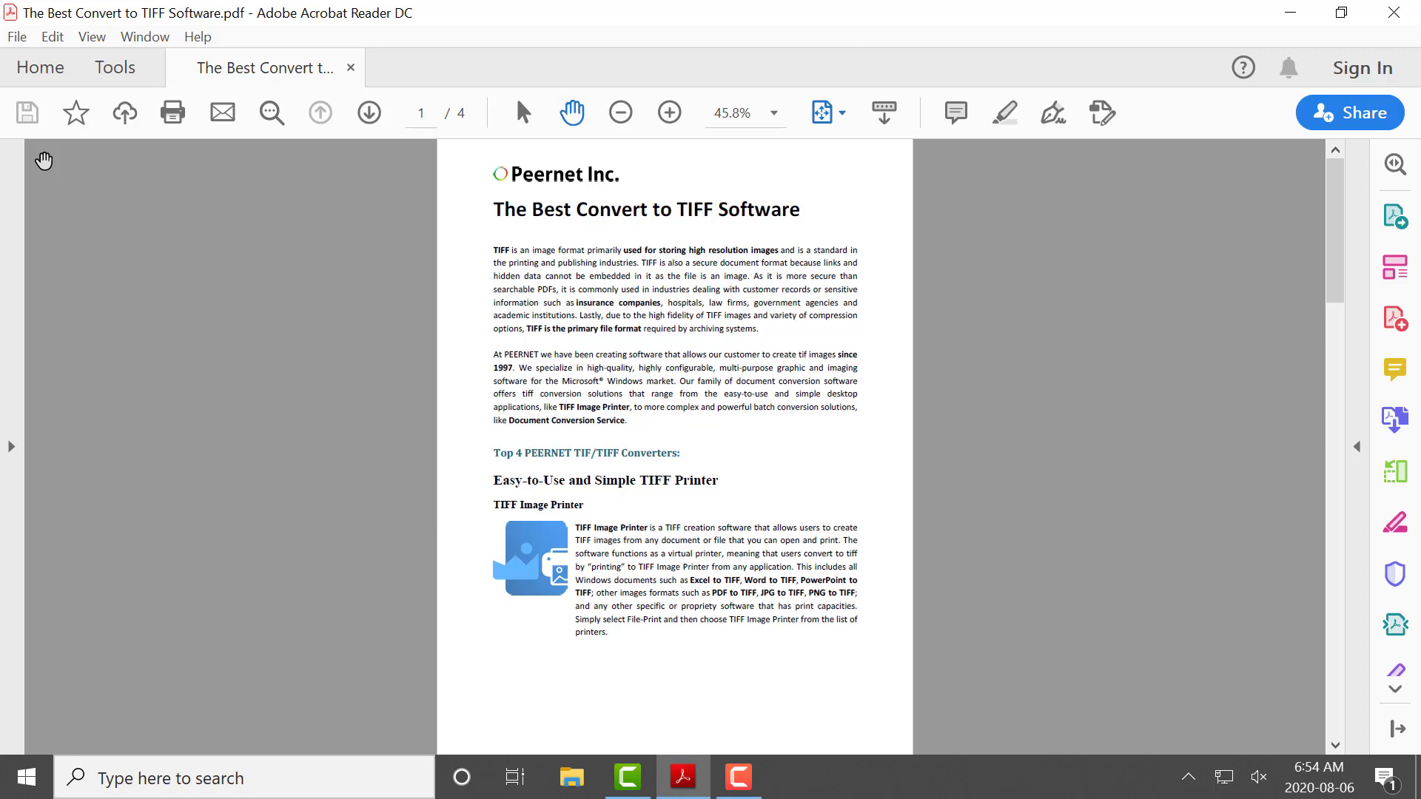
In Adobe Acrobat Reader, print all pages of the open PDF to TIFF Image Printer 12
{"action": "left_click", "coordinate": [44, 160]}
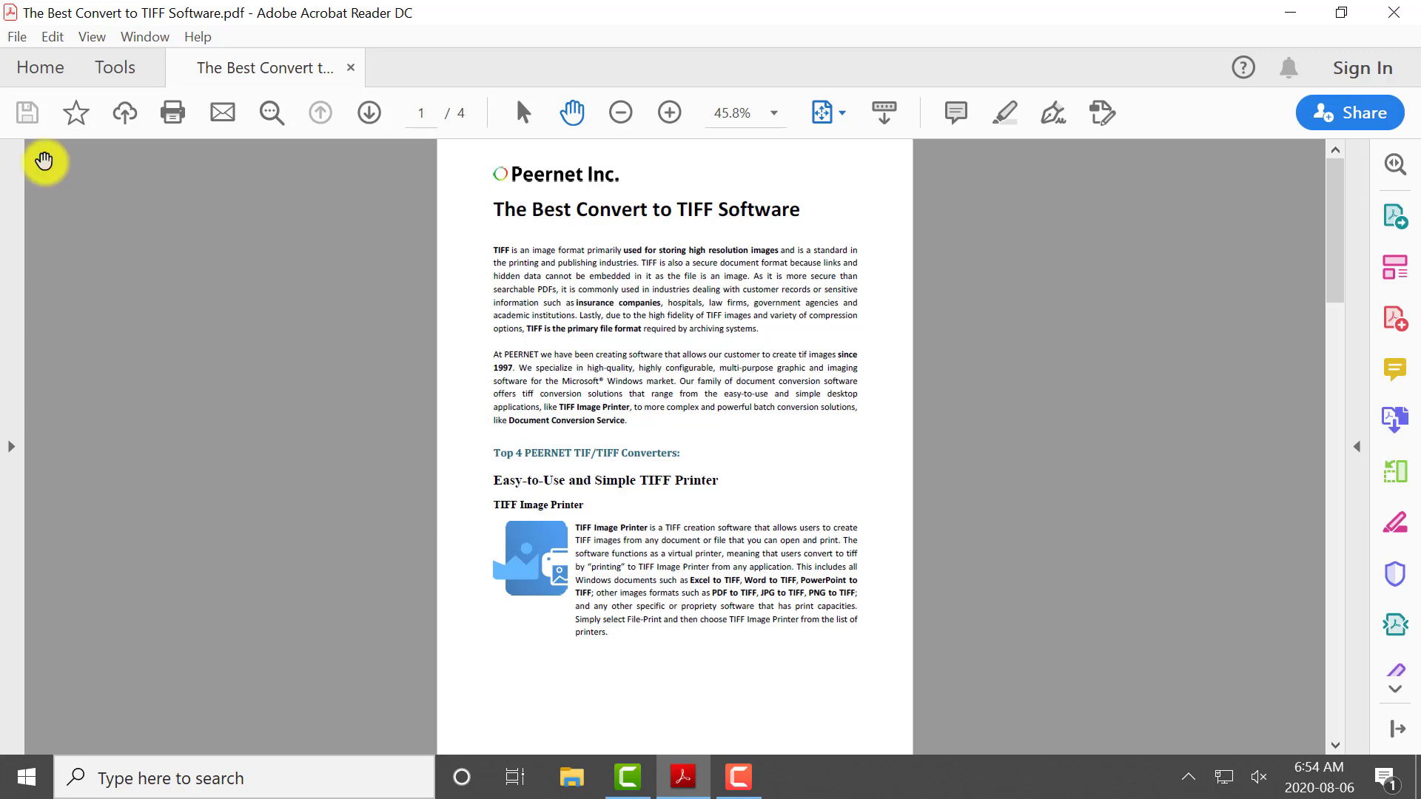
{"action": "left_click", "coordinate": [19, 37]}
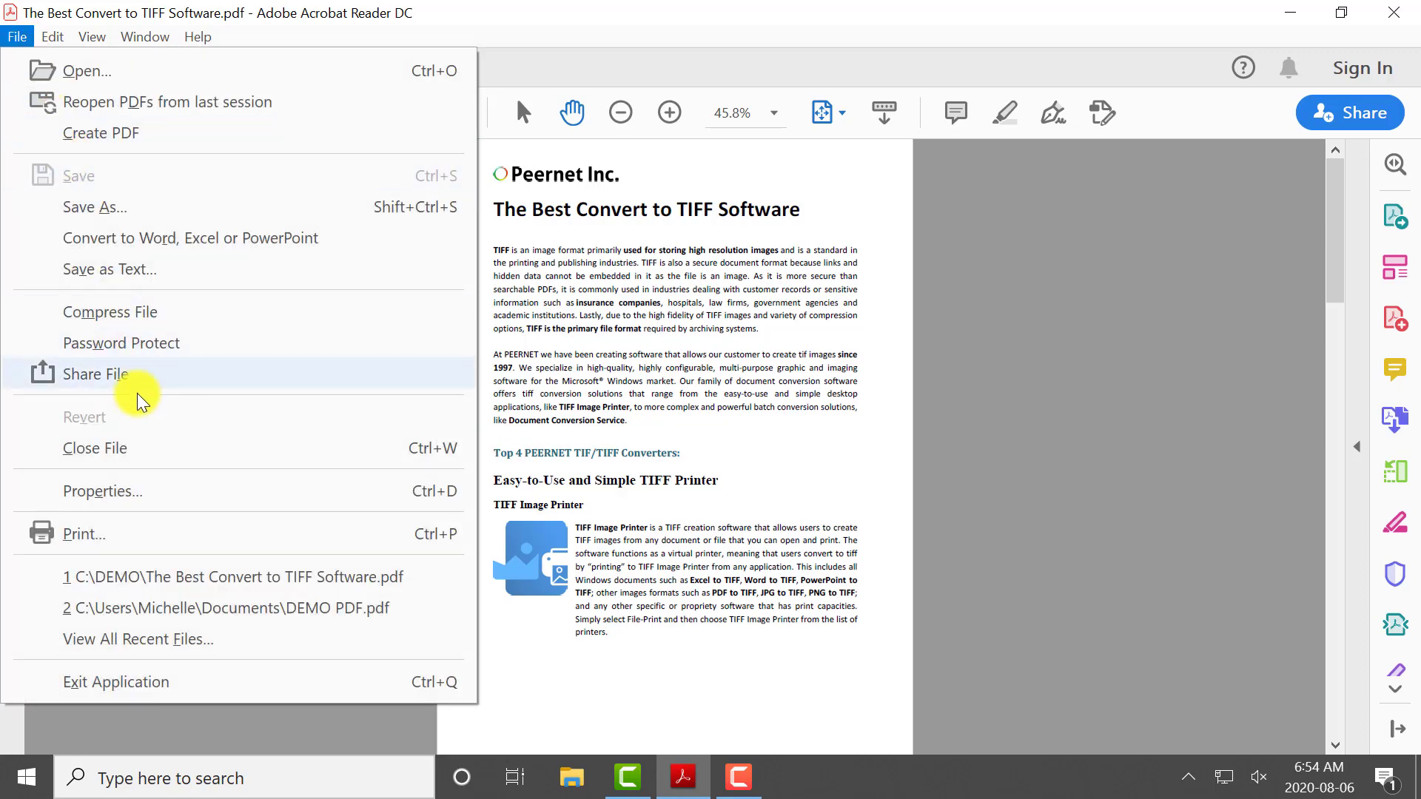
{"action": "left_click", "coordinate": [159, 533]}
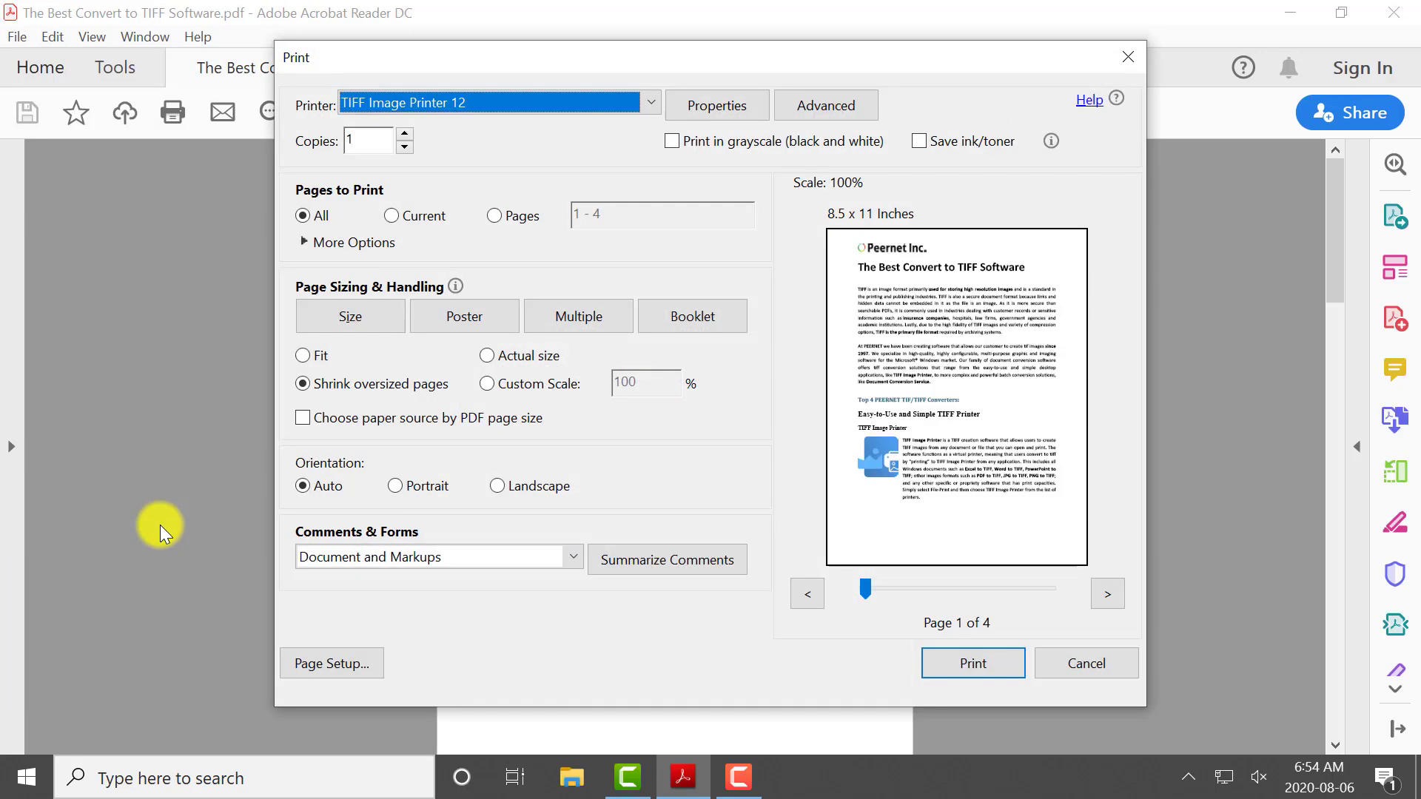
{"action": "left_click", "coordinate": [649, 104]}
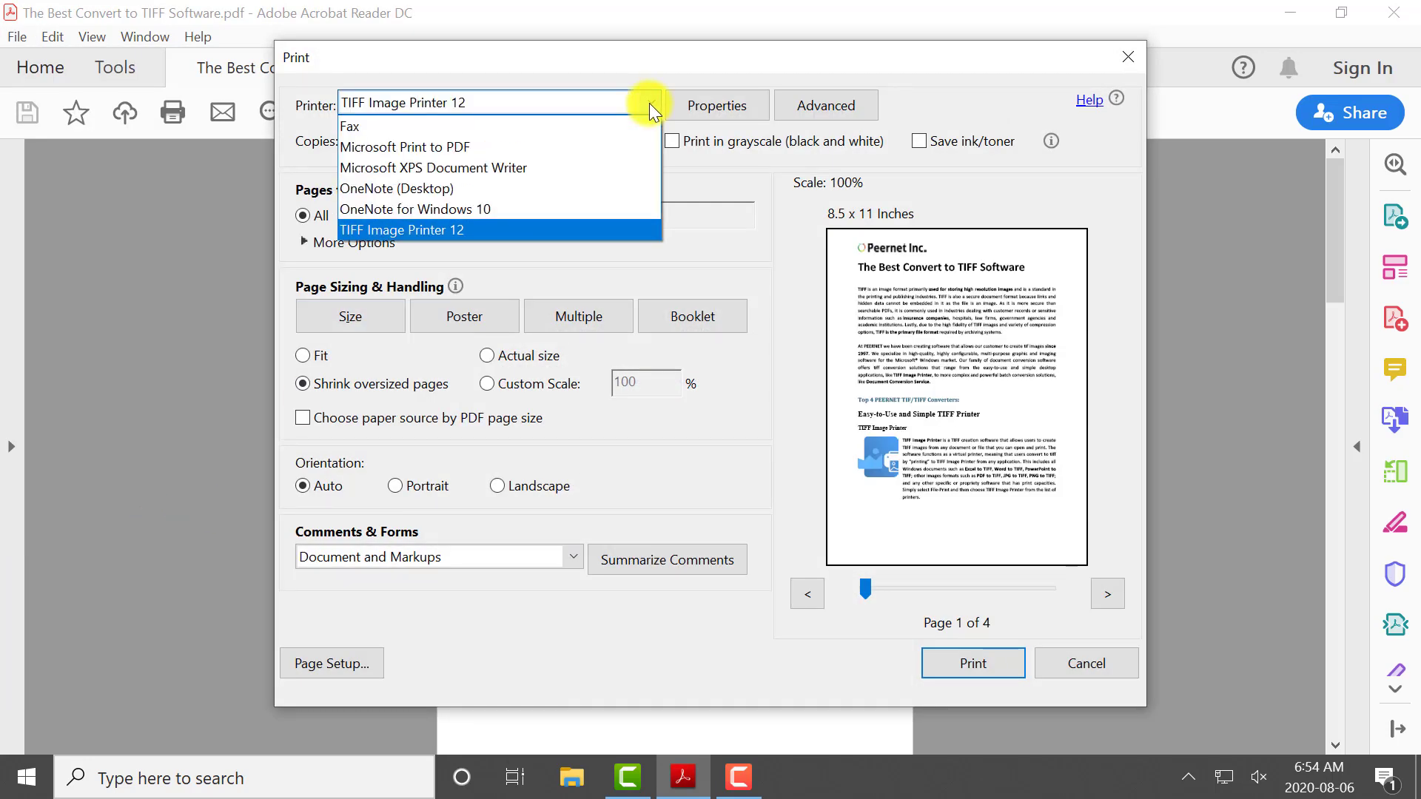
{"action": "left_click", "coordinate": [602, 229]}
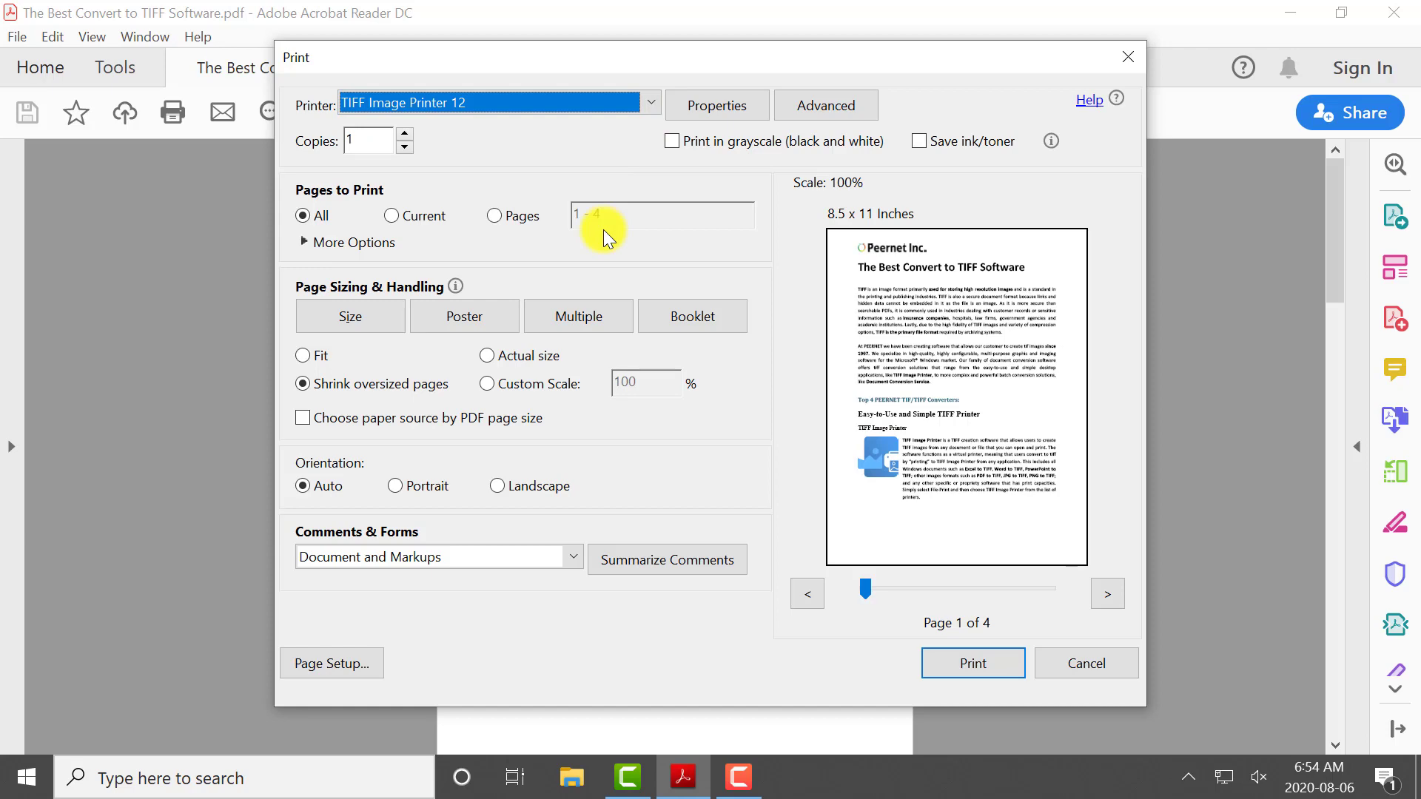
{"action": "left_click", "coordinate": [998, 664]}
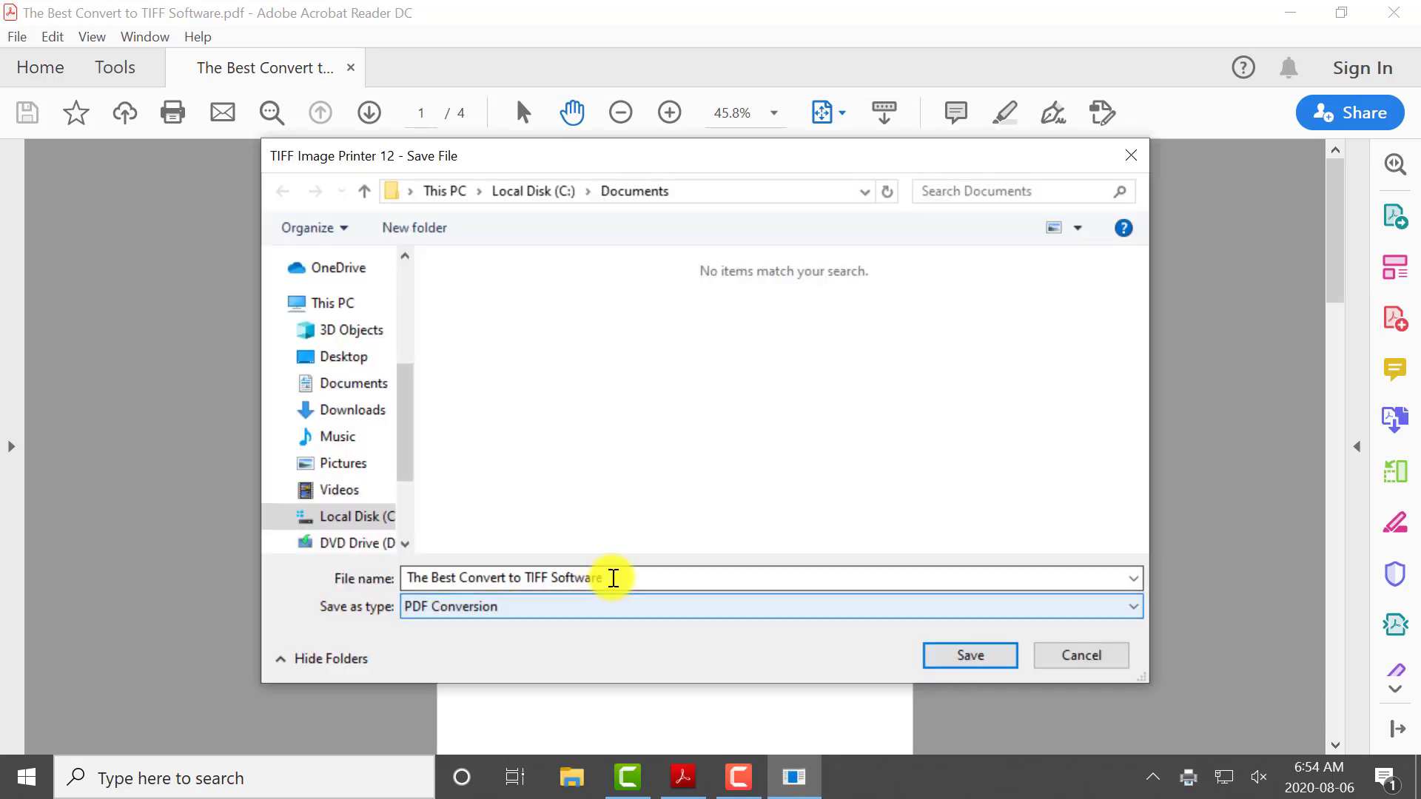
Save the output as "The Best Convert to TIFF Software" in C:\Documents using the PDF Conversion profile
{"action": "left_click", "coordinate": [612, 576]}
{"action": "left_click", "coordinate": [681, 190]}
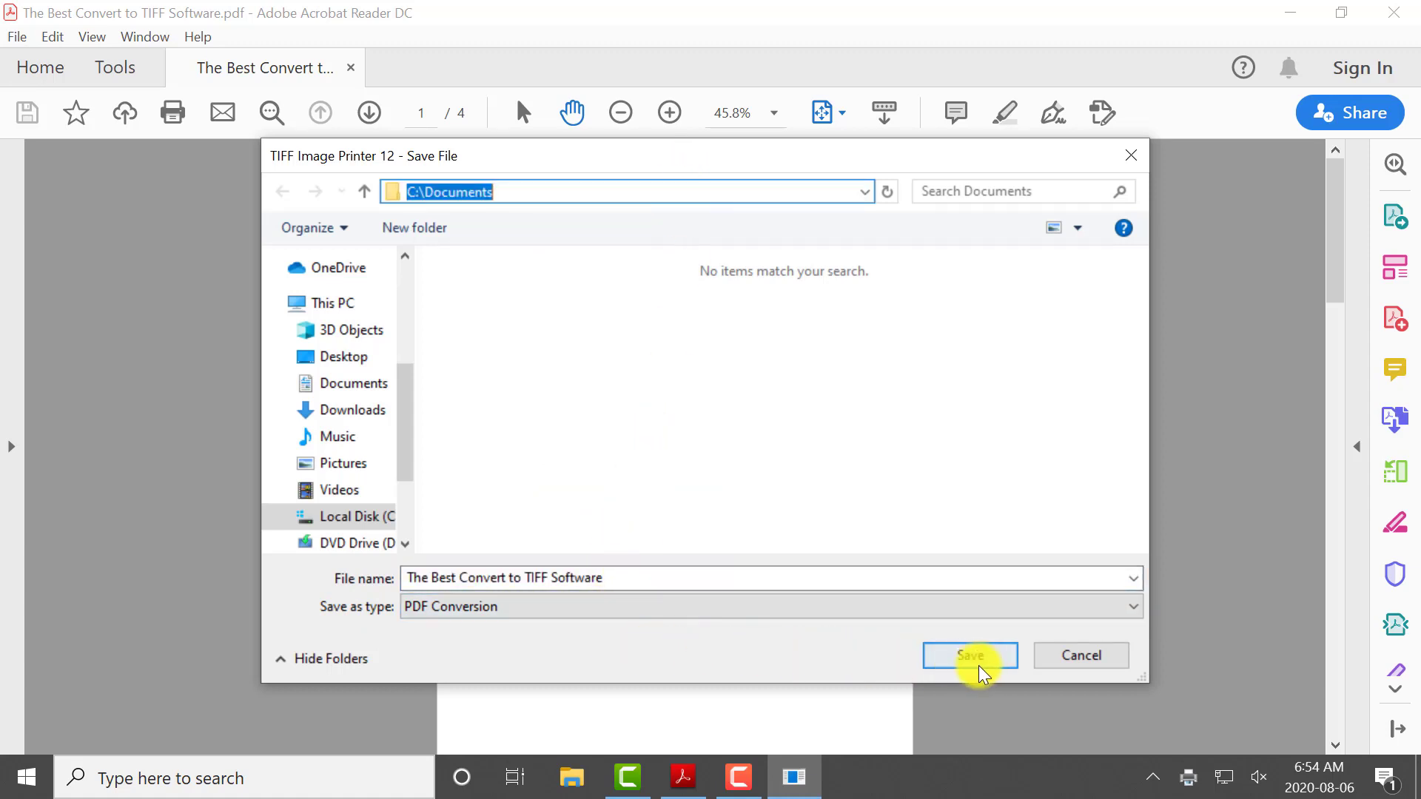
{"action": "left_click", "coordinate": [999, 663]}
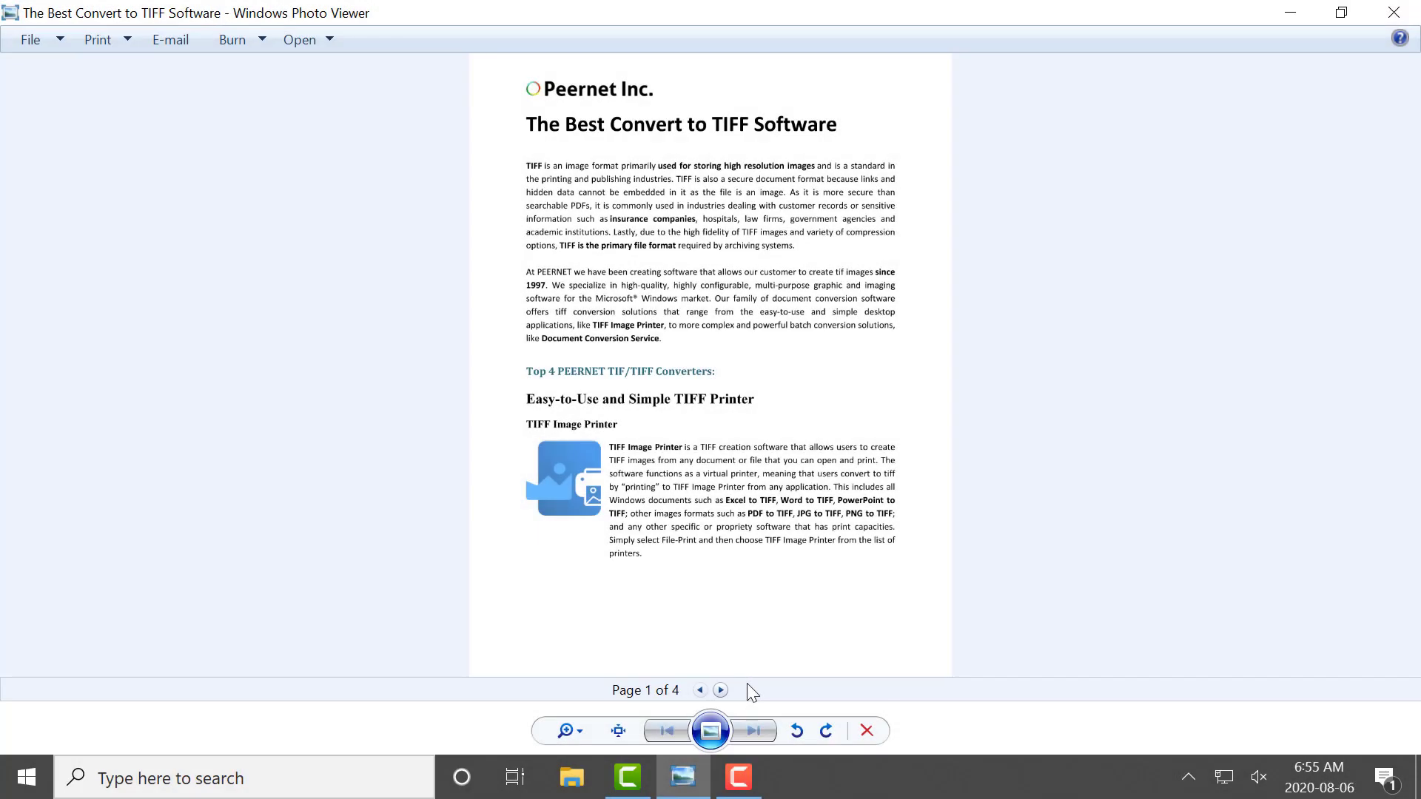
Page forward through the converted TIFF to its last page and back towards the first to check the result
{"action": "left_click", "coordinate": [724, 691]}
{"action": "left_click", "coordinate": [723, 691]}
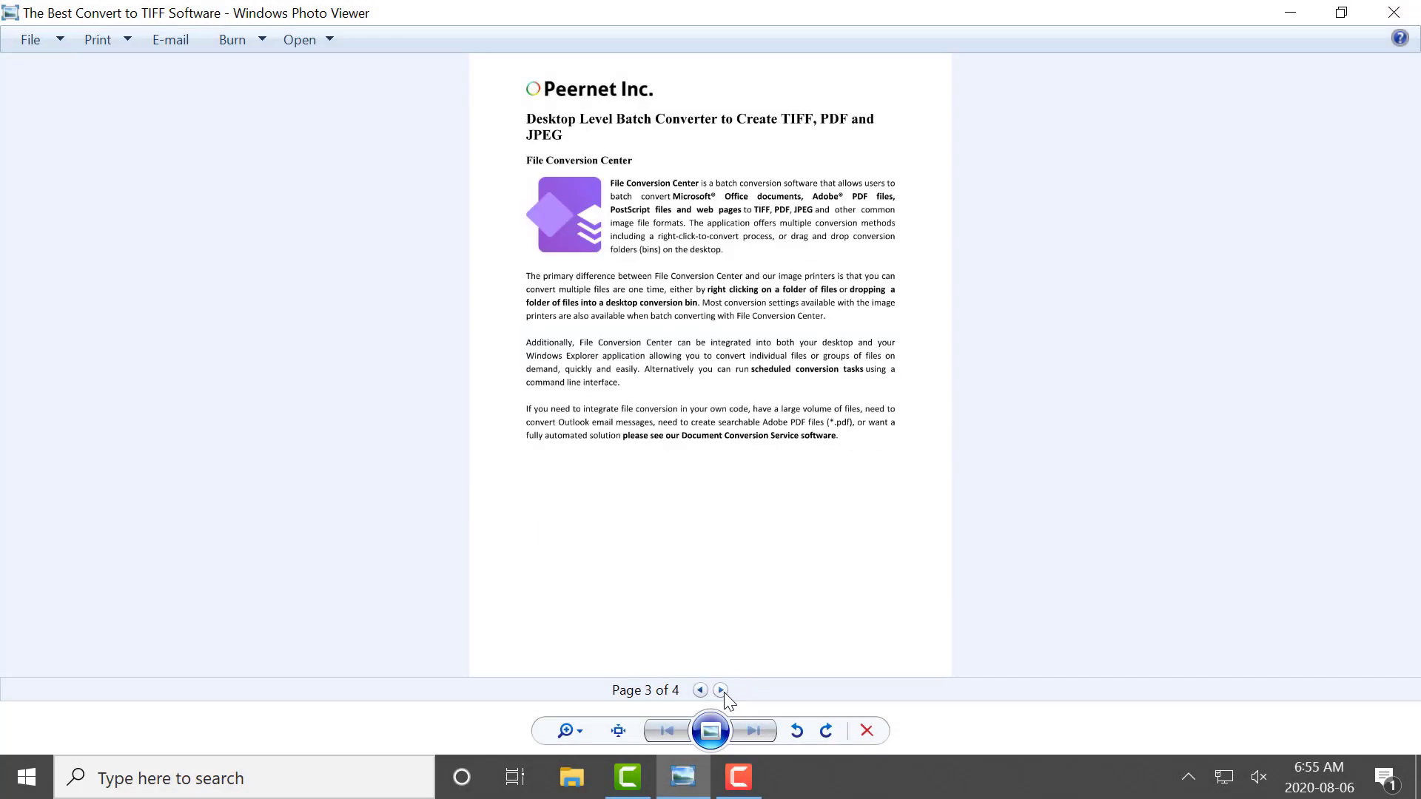
{"action": "left_click", "coordinate": [723, 691]}
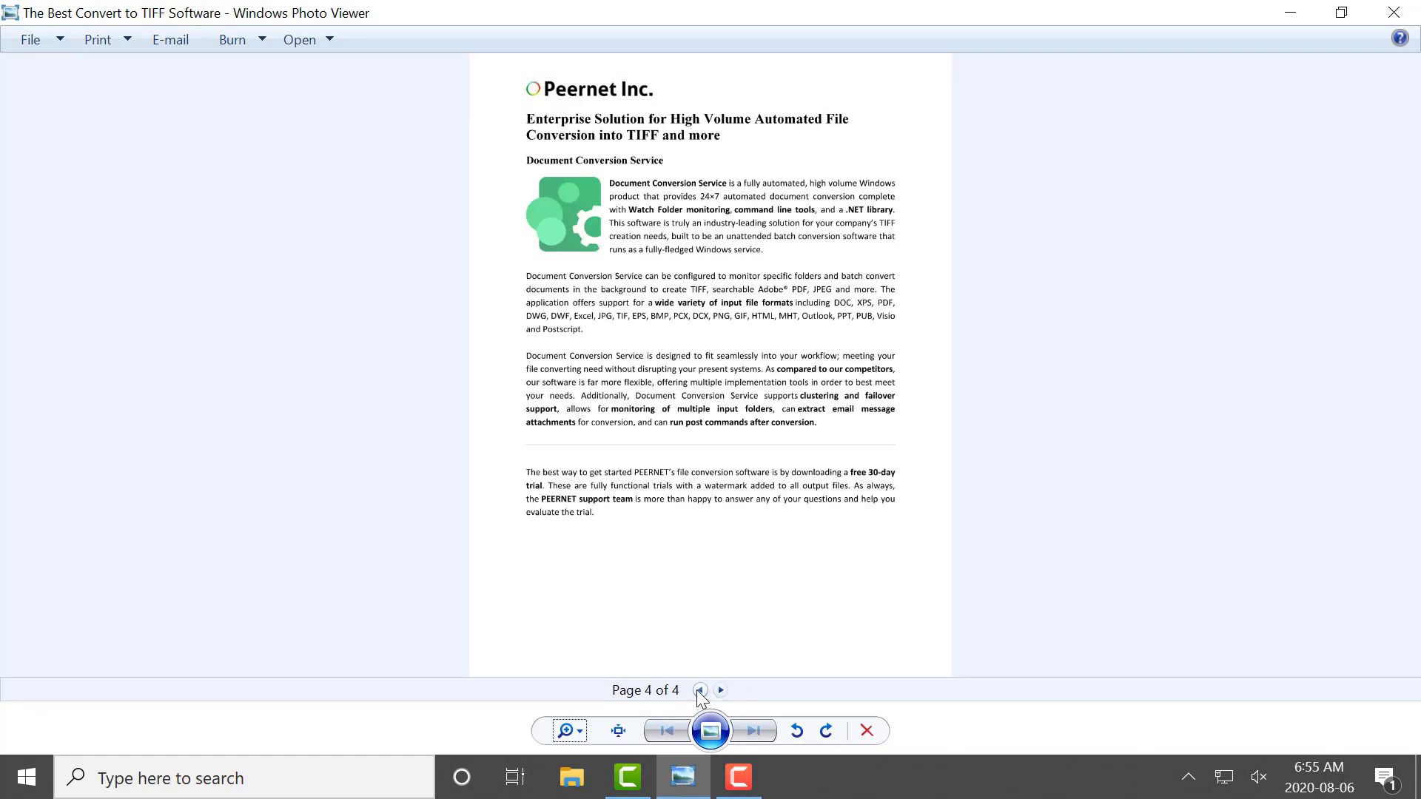
{"action": "left_click", "coordinate": [698, 691]}
{"action": "left_click", "coordinate": [699, 691]}
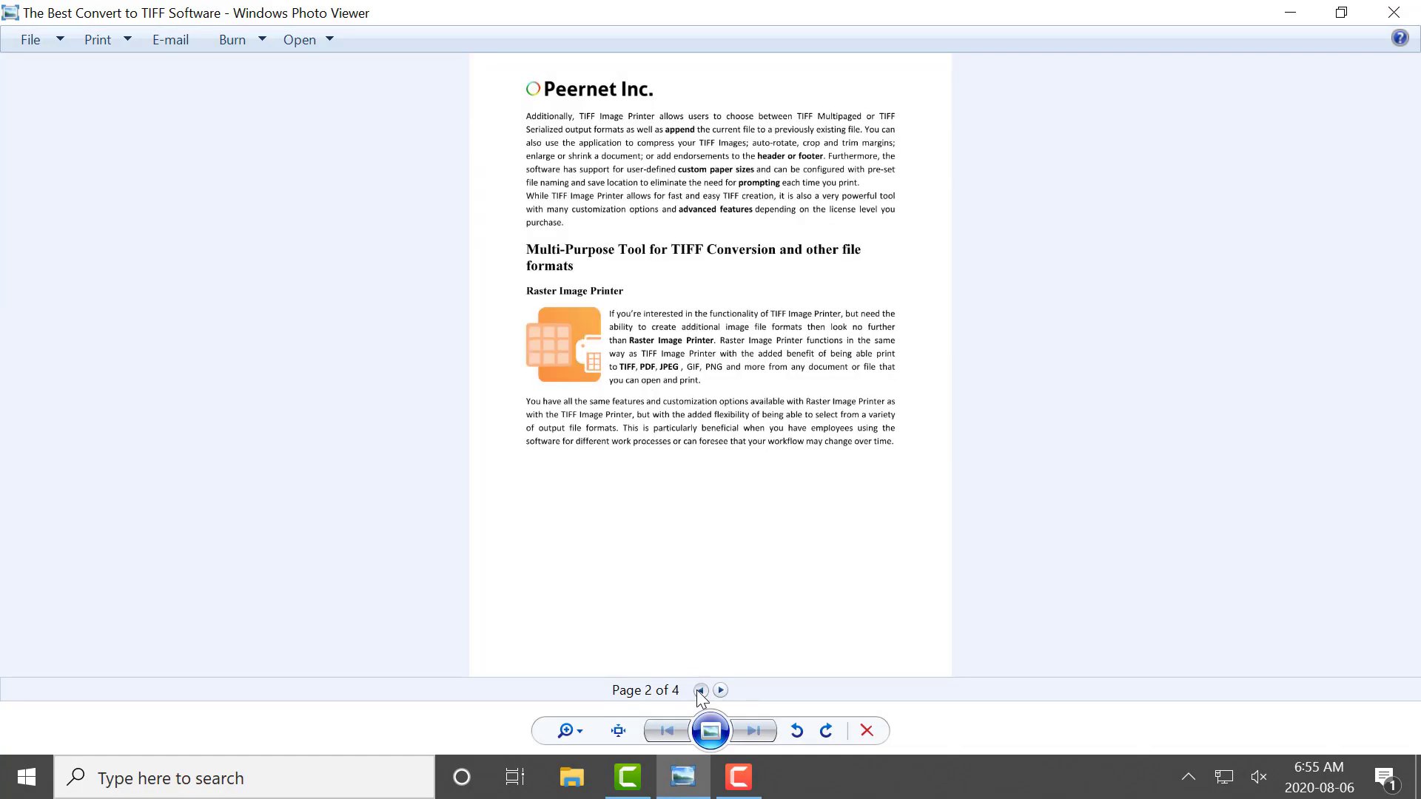
{"action": "left_click", "coordinate": [699, 691]}
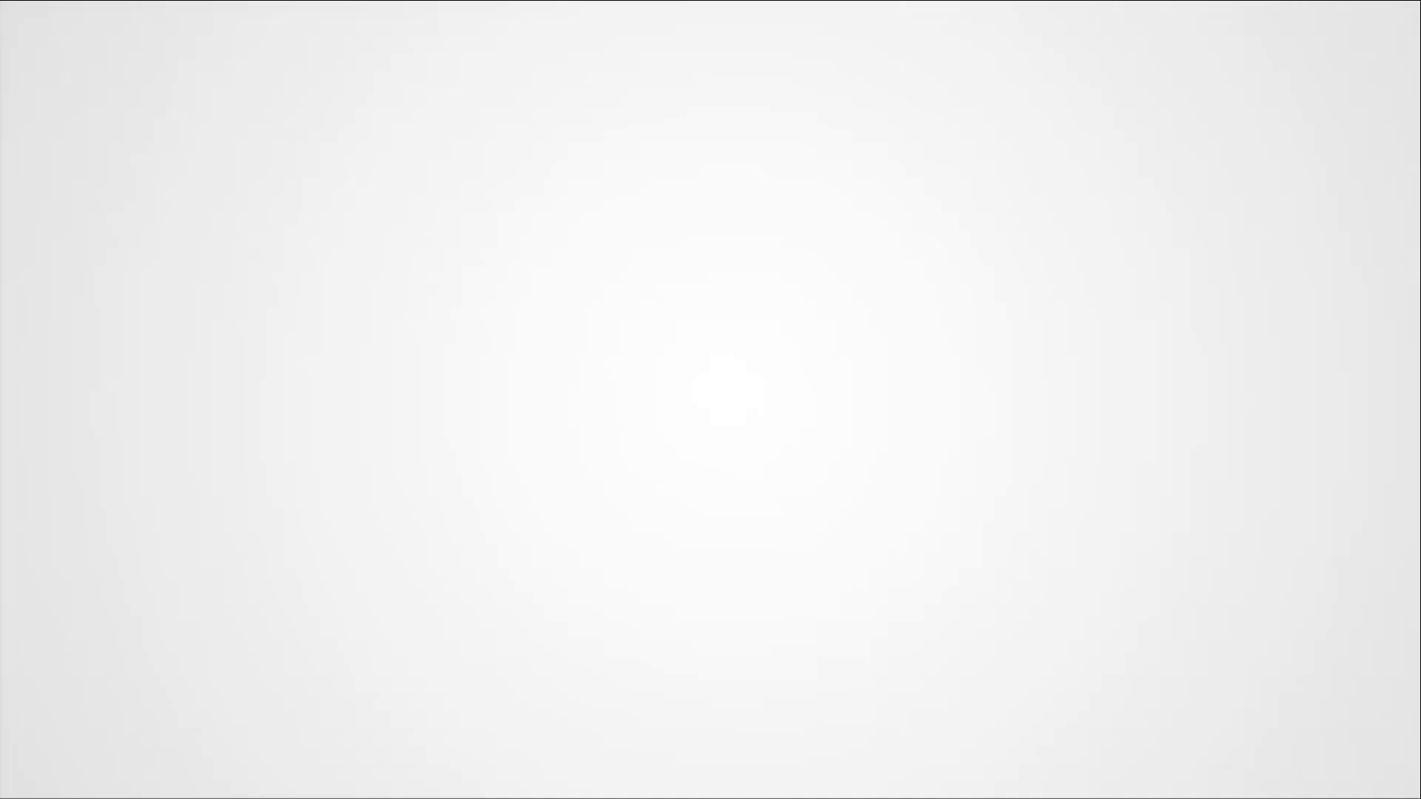